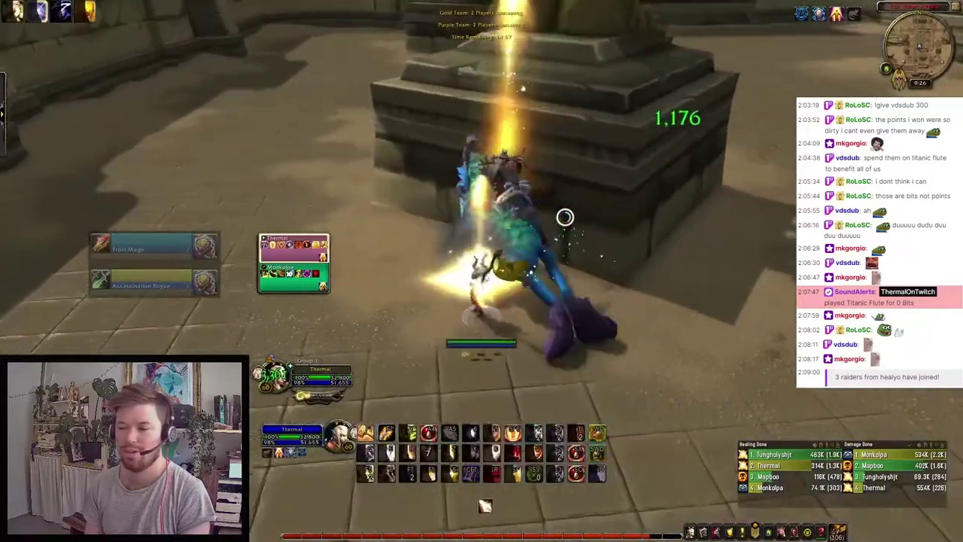
- Cast Holy Light beside the arena pillar to prepare for the enemy team
scroll(565, 216, down, 5)
key(f)
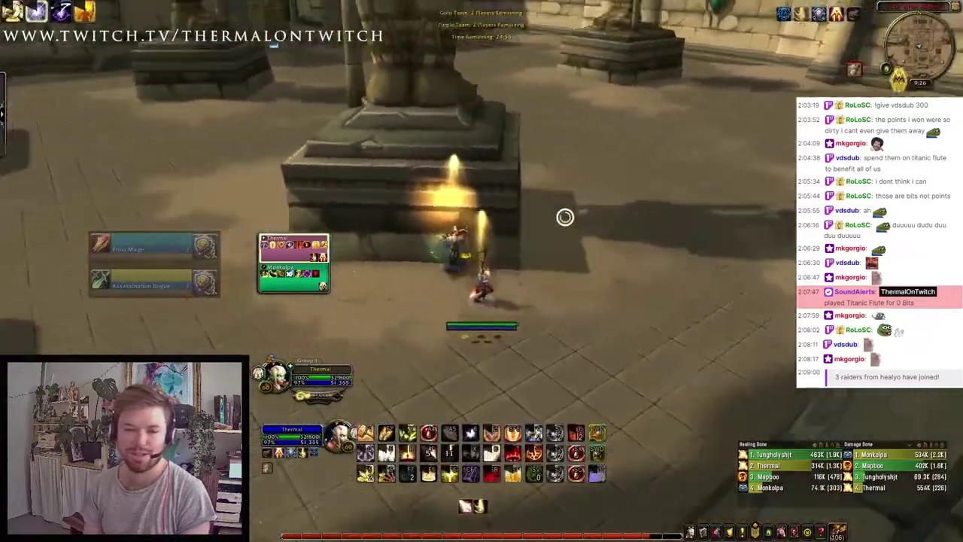
scroll(565, 216, up, 5)
key(r)
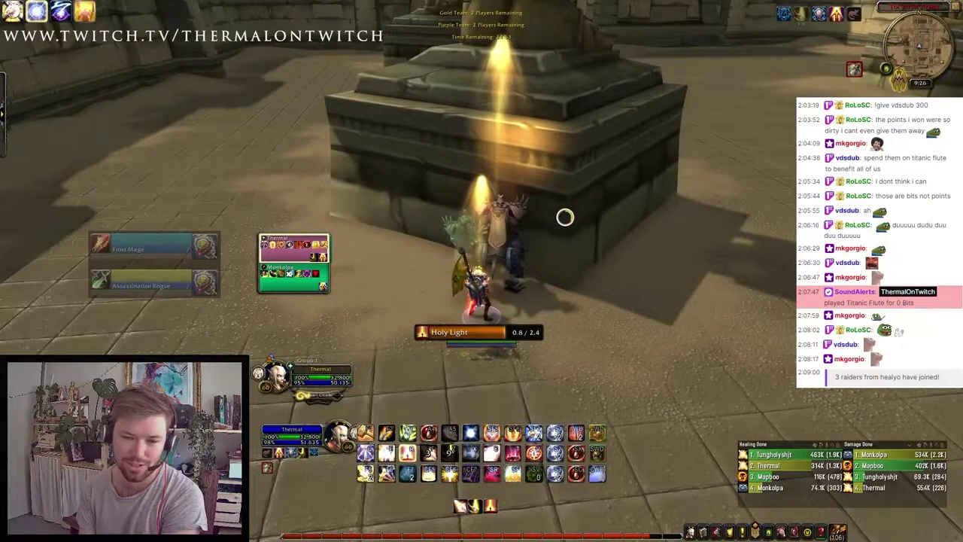
key(r)
scroll(565, 217, down, 3)
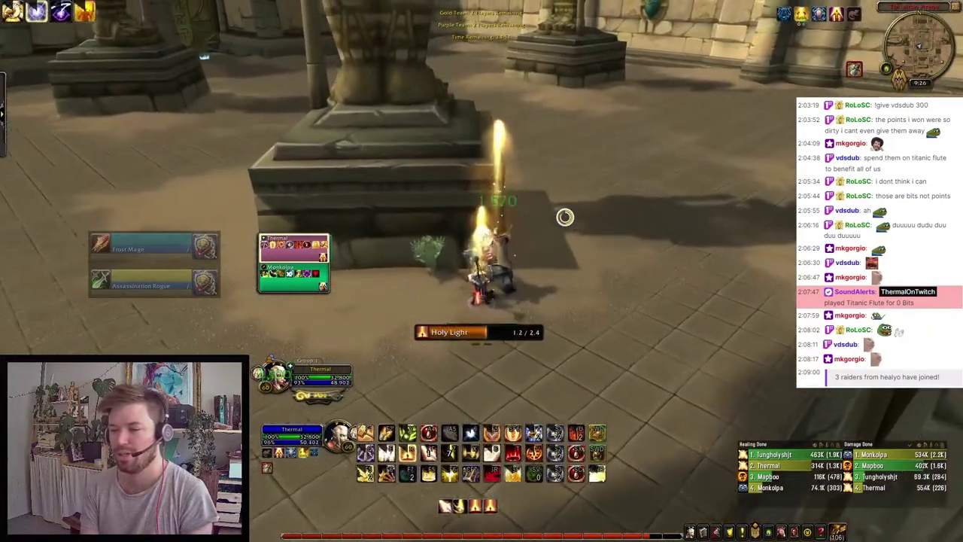
- Lay a glowing ground spell beside the pillar and recast Holy Light
drag(565, 216, 566, 217)
key(F5)
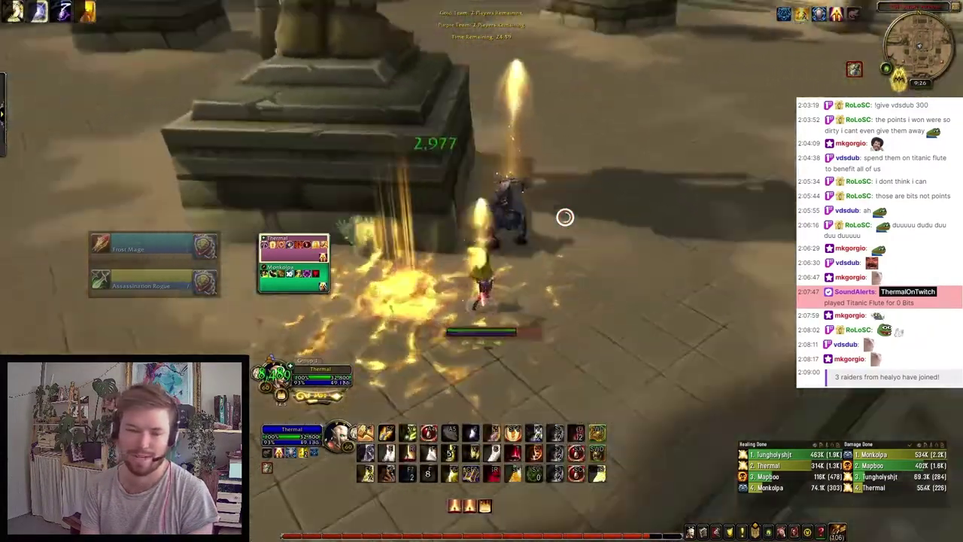
key(r)
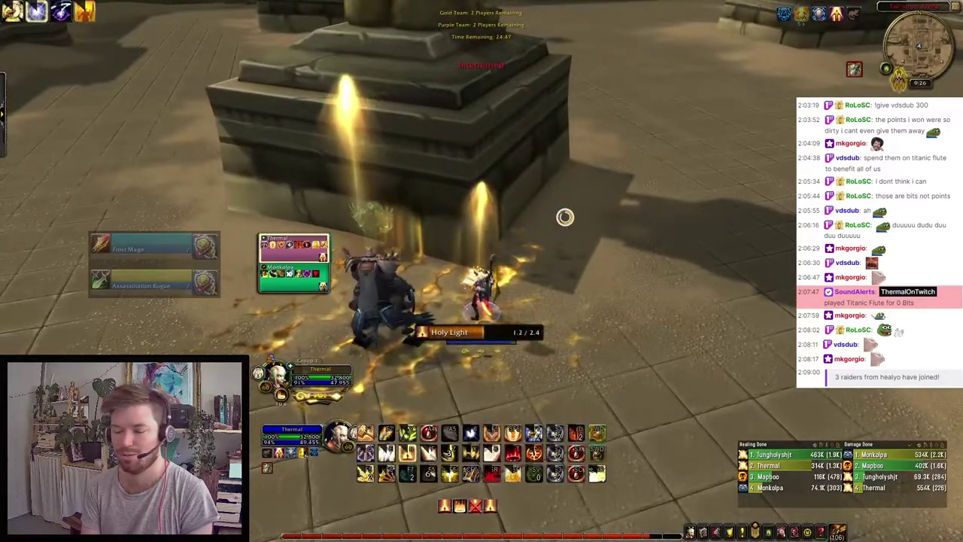
key(r)
drag(565, 217, 565, 216)
- Target the monk teammate and cast support spells once the enemy rogue opens the fight
key(F2)
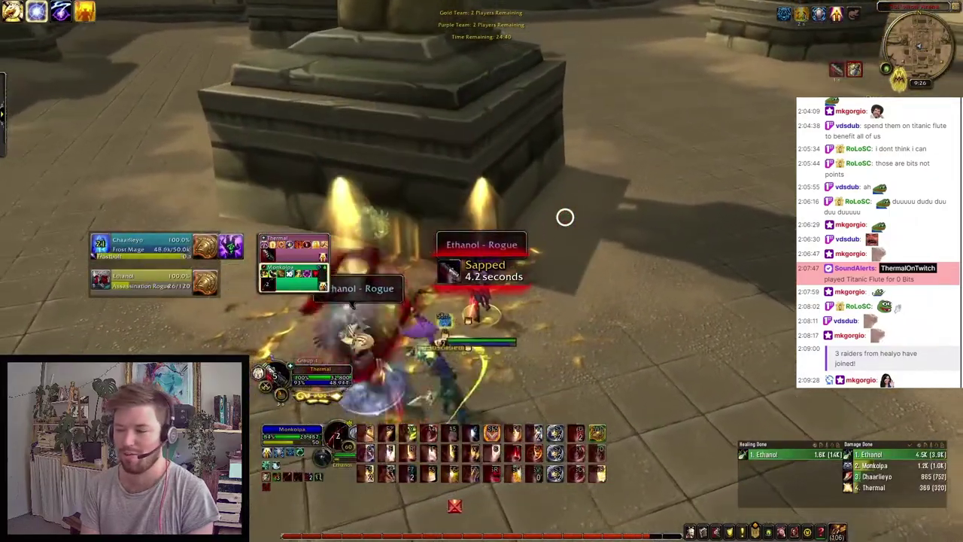
drag(565, 217, 565, 217)
key(shift+F5)
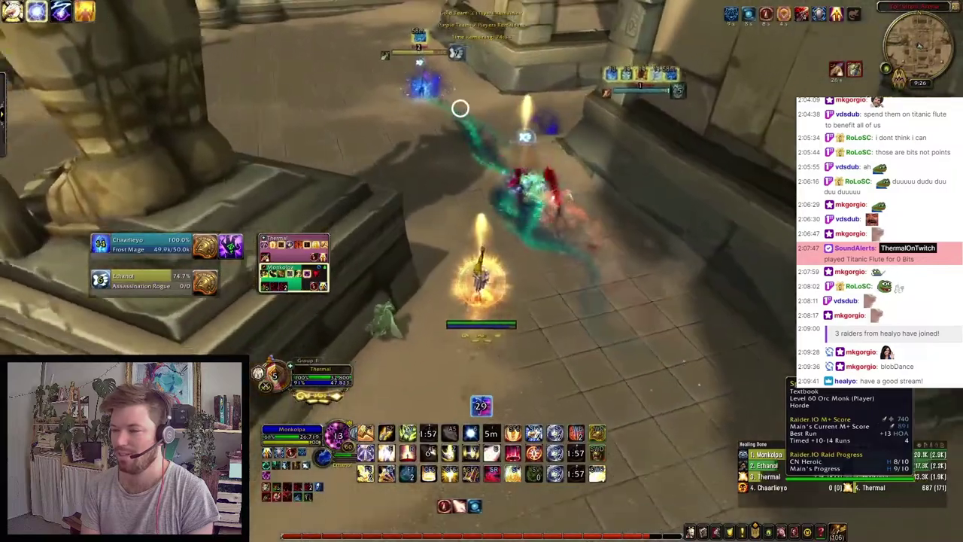
key(shift+f)
- Target the enemy Assassination Rogue and close the distance with Door of Shadows
right_click(459, 110)
key(shift+r)
click(387, 110)
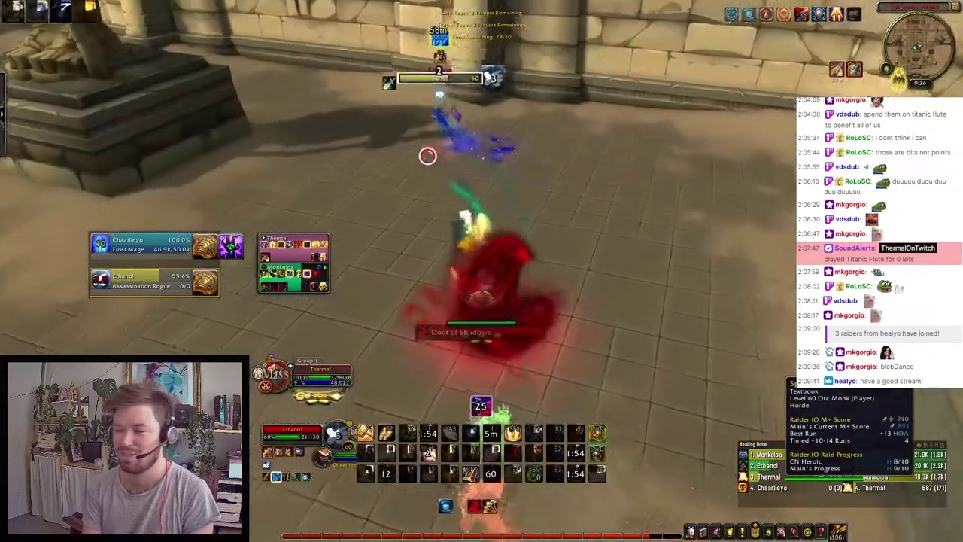
drag(428, 155, 444, 169)
key(w)
- Cast combat spells while switching the target between your own paladin and the monk teammate
key(shift+e)
key(f)
key(ctrl+F5)
key(F2)
key(e)
key(F1)
key(F2)
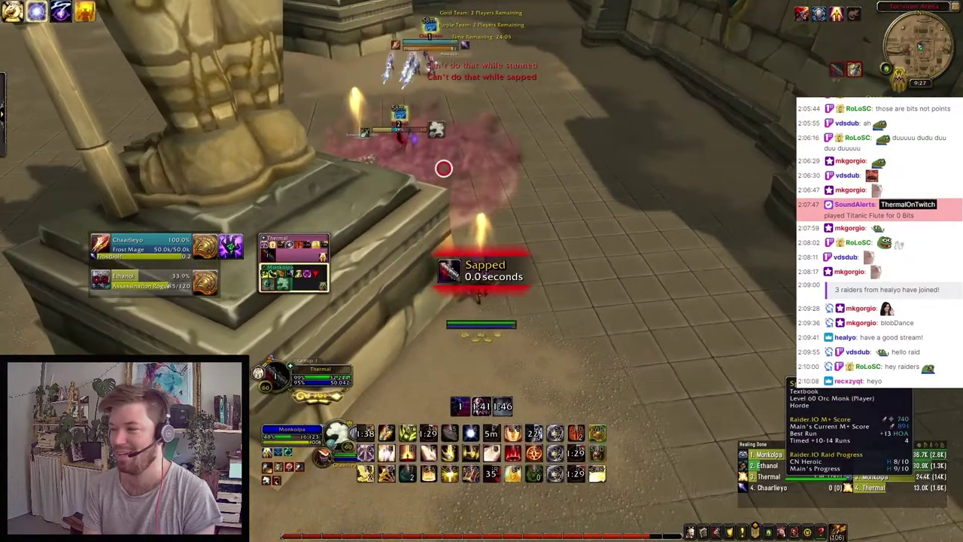
- Run into the smoke cloud and repeatedly cast on the low-health monk teammate
key(w)
key(1)
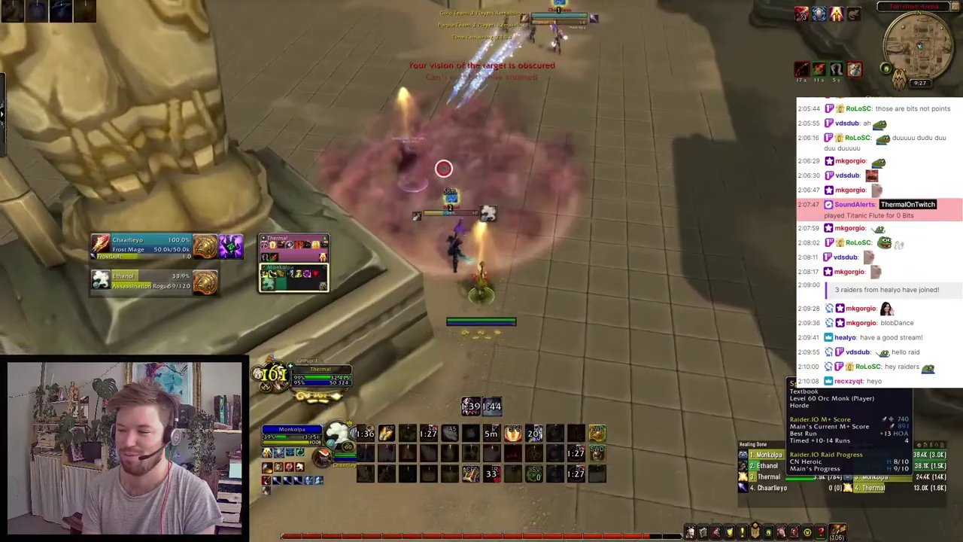
key(w)
key(1)
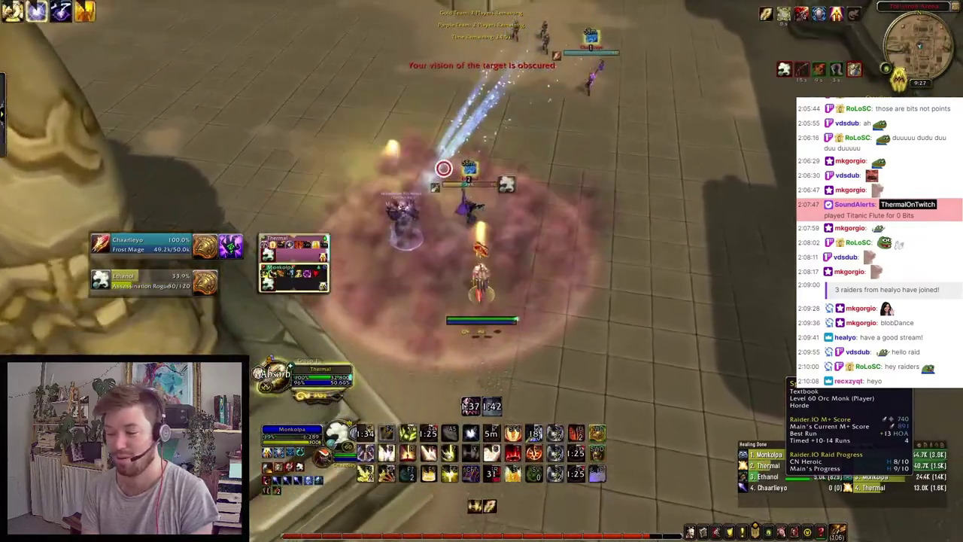
key(1)
key(1)
scroll(444, 169, down, 1)
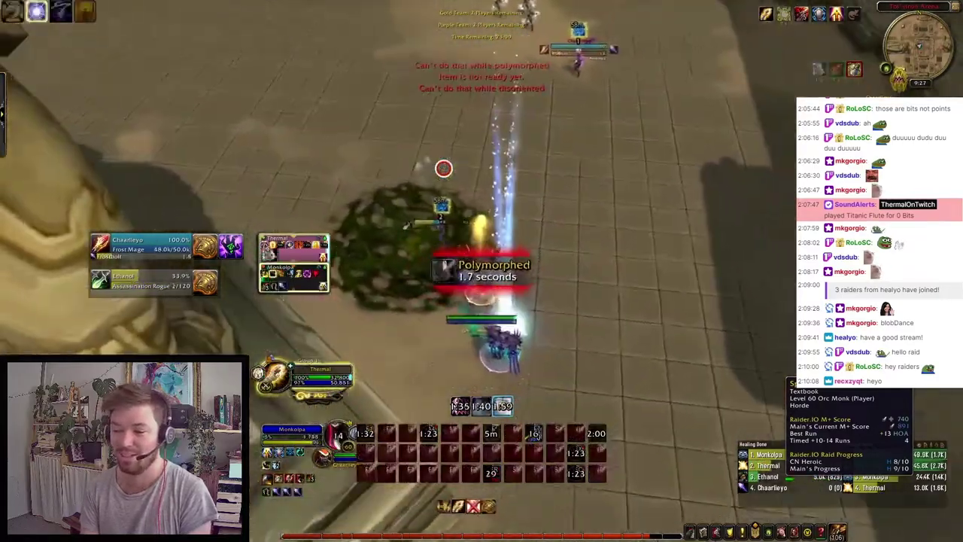
- Turn on the enemy rogue and Frost Mage, and place the ground-targeted area spell near the mage
key(Tab)
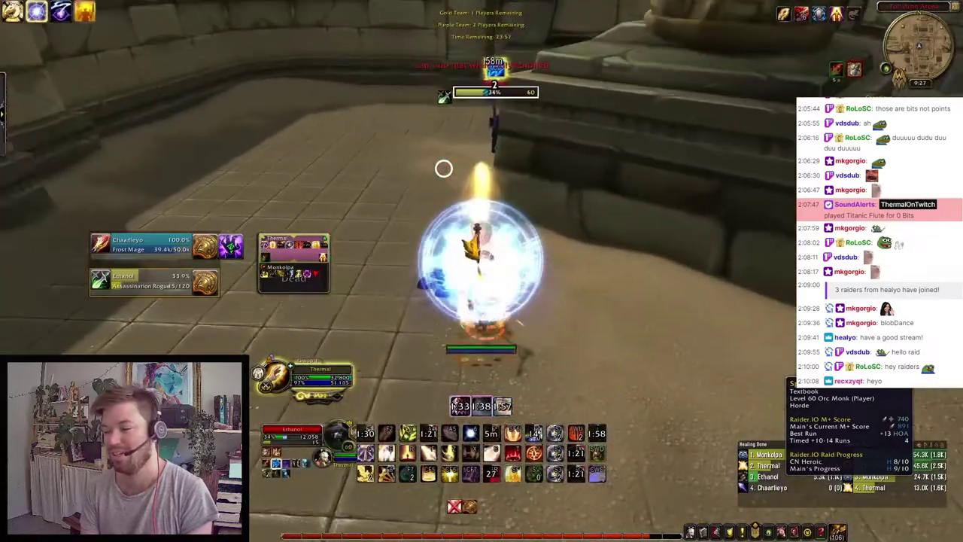
drag(443, 167, 444, 168)
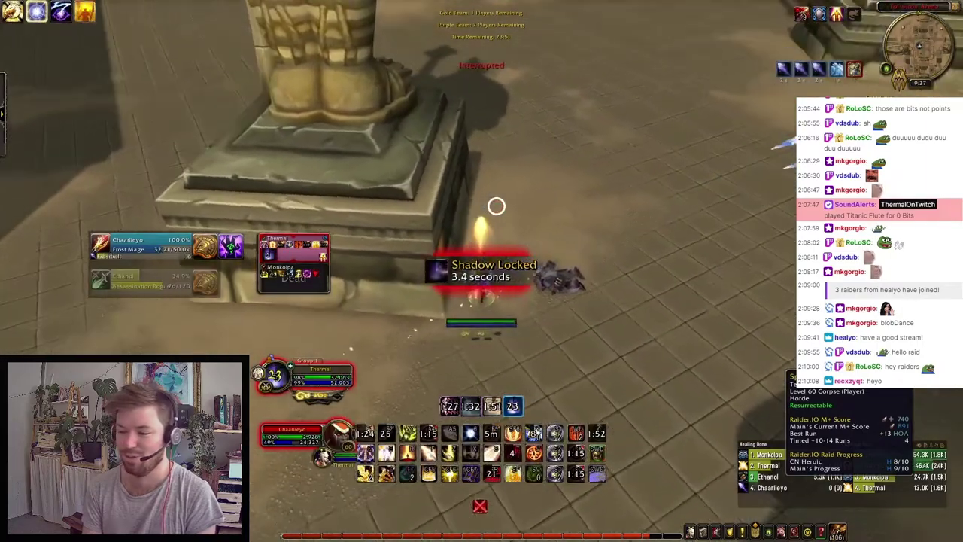
drag(496, 206, 496, 205)
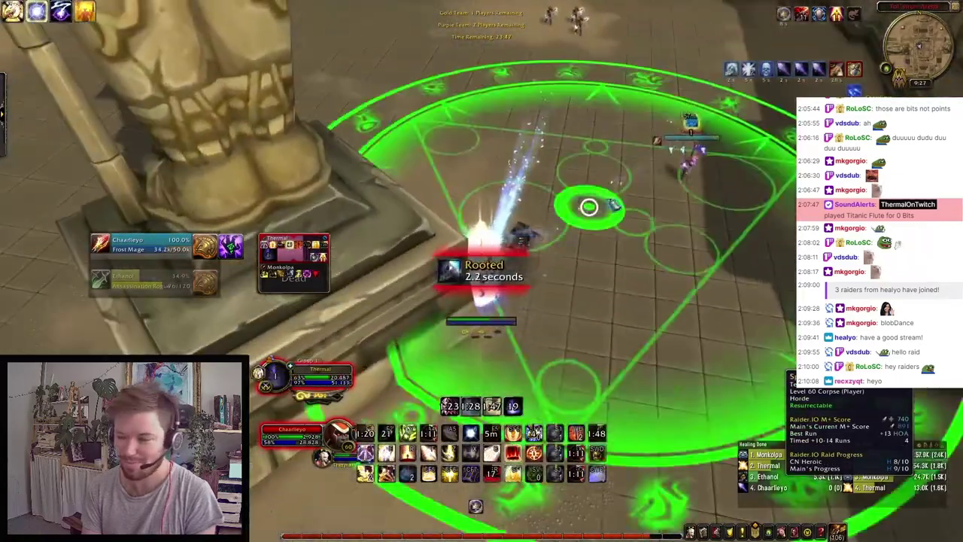
click(637, 113)
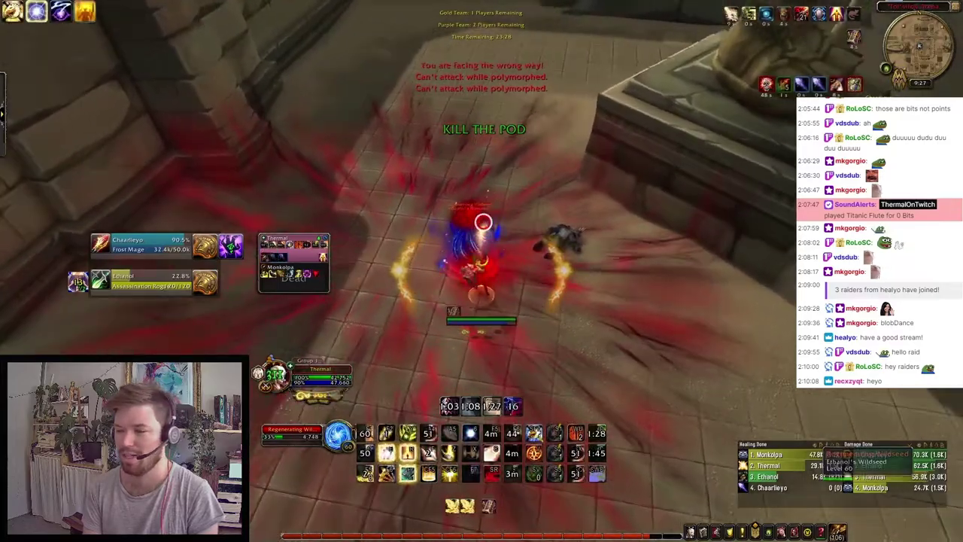
- Chase the Frost Mage across the arena, casting on yourself and jumping around the pillar
key(Tab)
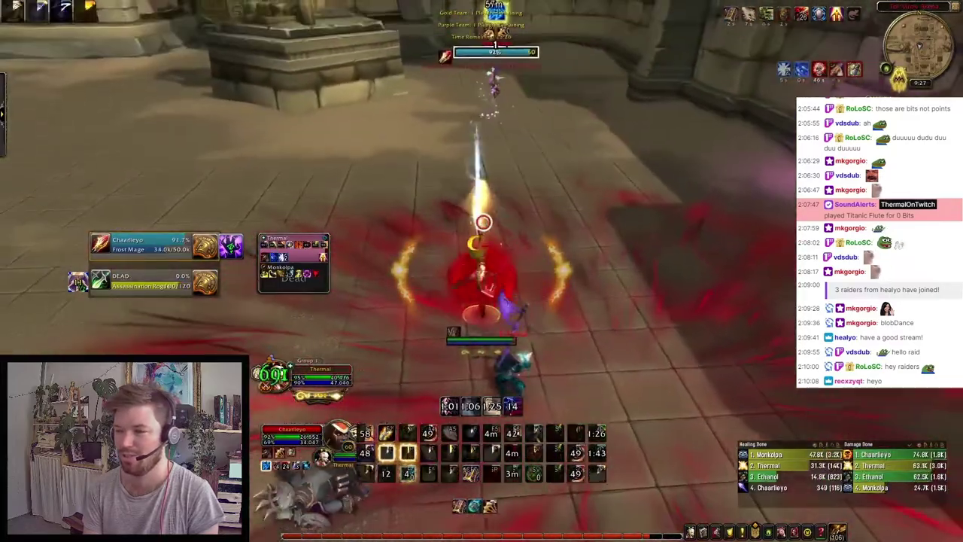
key(w)
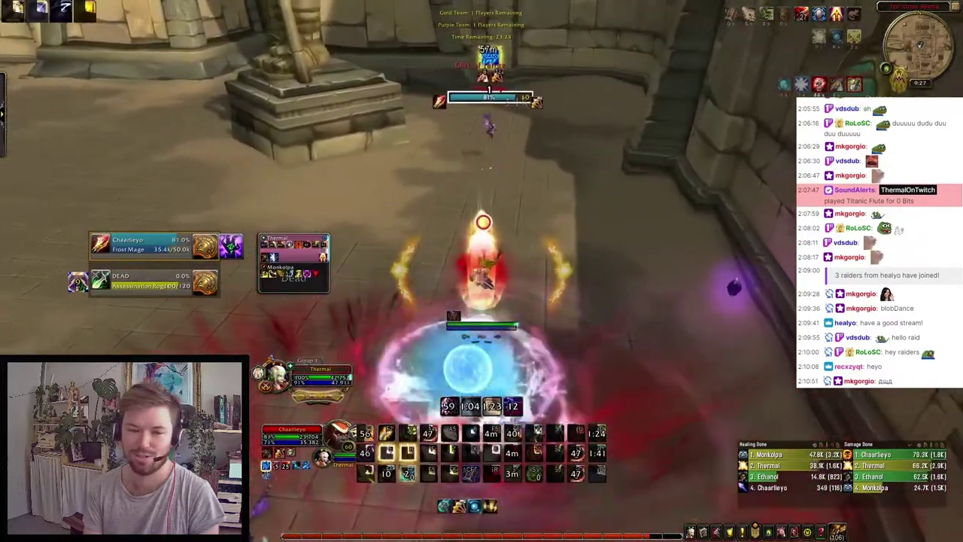
key(F1)
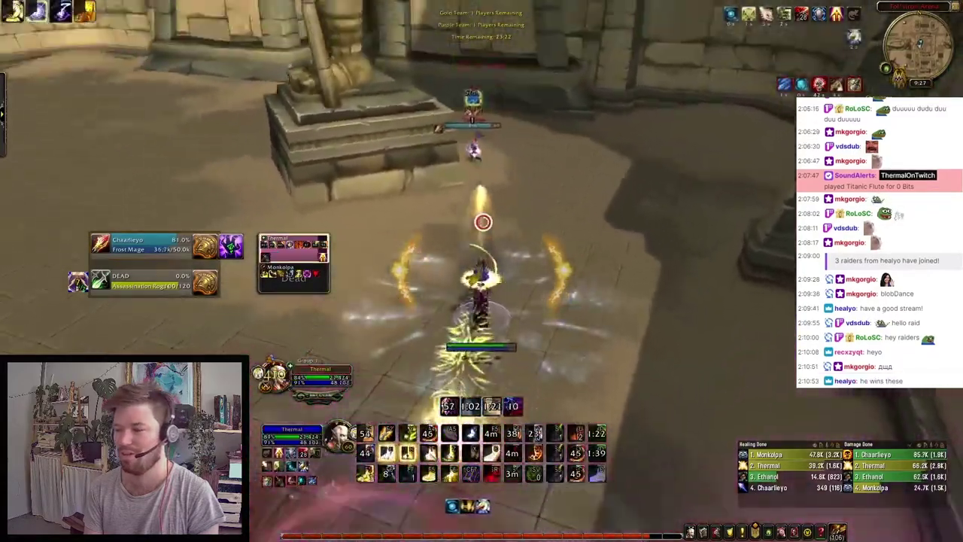
key(2)
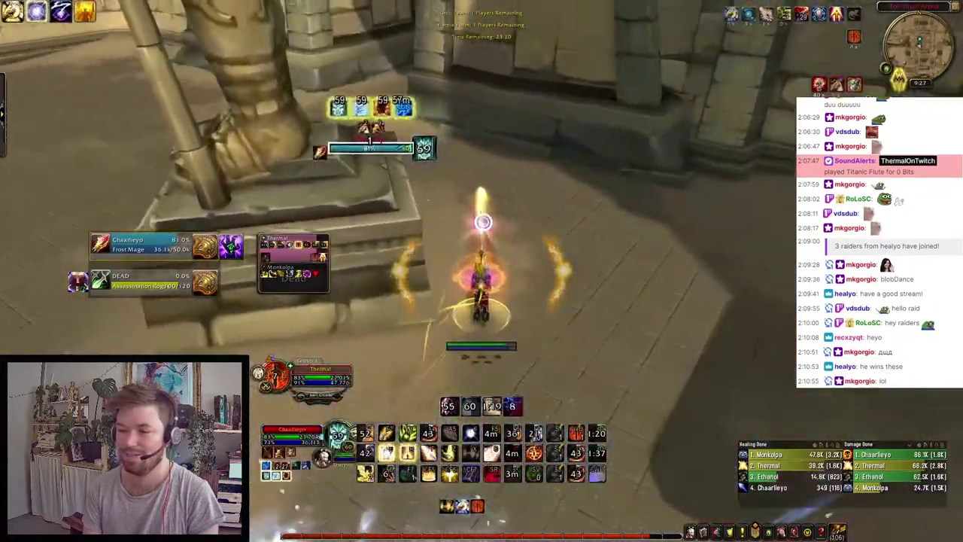
key(space)
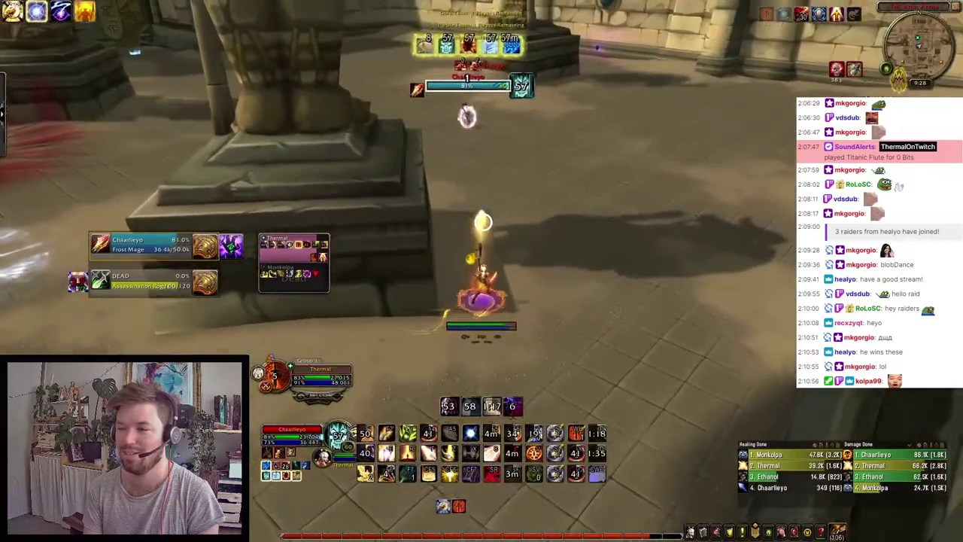
key(space)
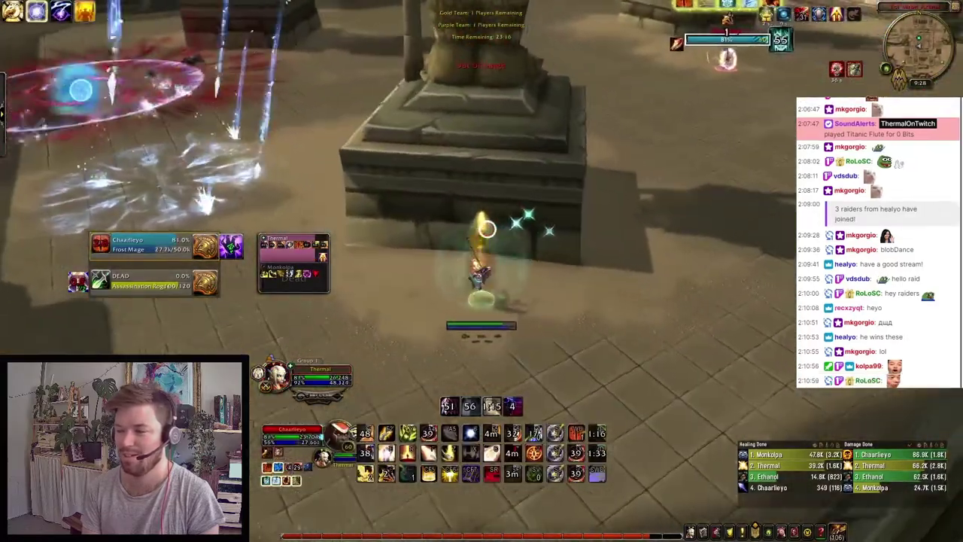
- Keep the Frost Mage targeted and cast spells while pursuing it past the pillar
key(Tab)
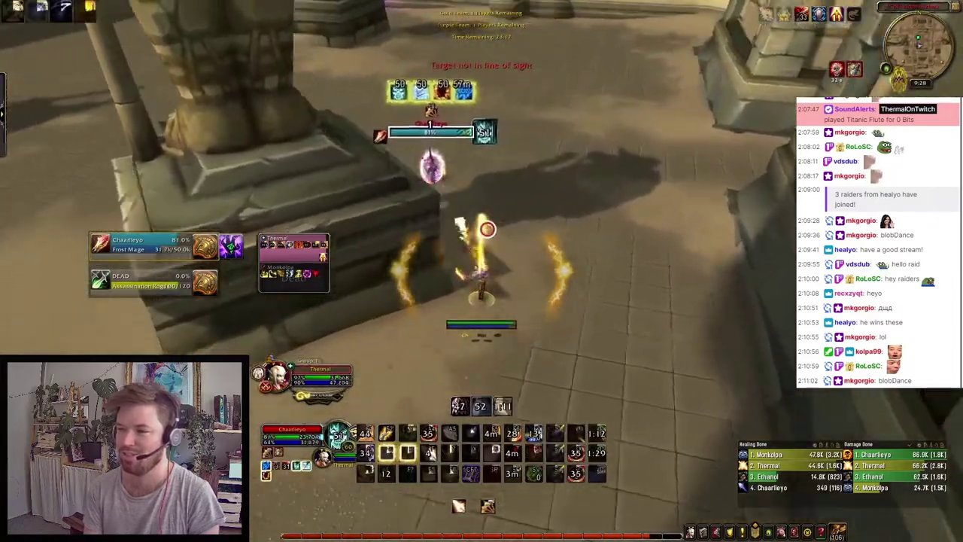
key(e)
key(w)
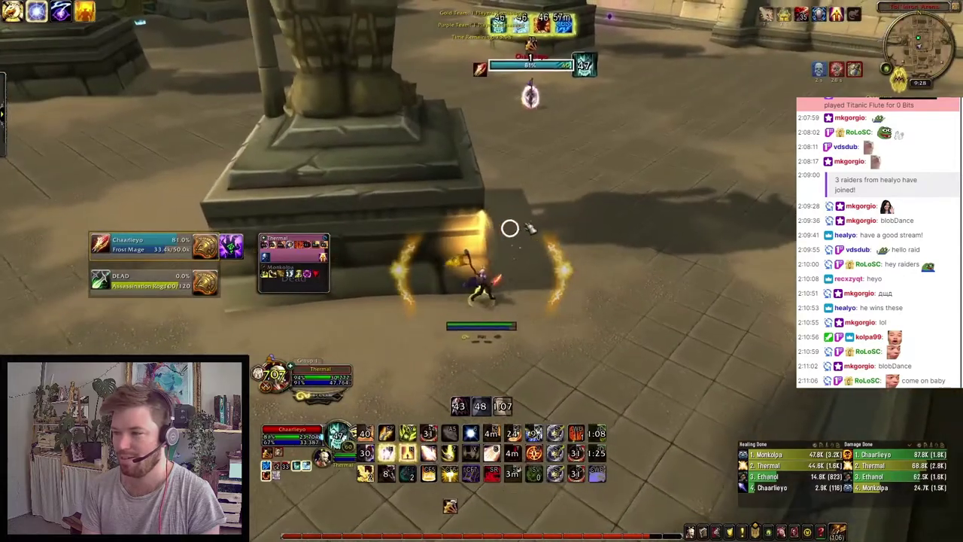
key(shift+r)
drag(503, 270, 503, 270)
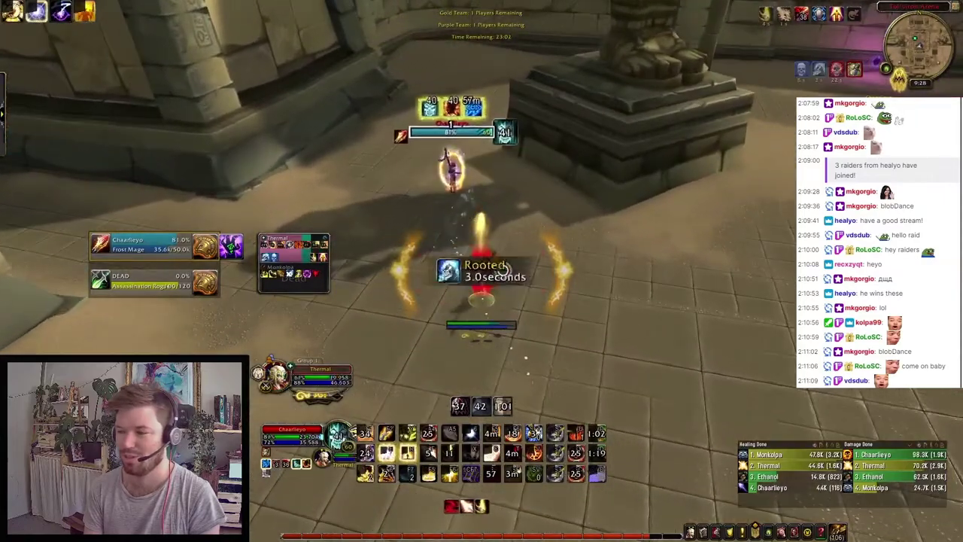
drag(503, 271, 503, 270)
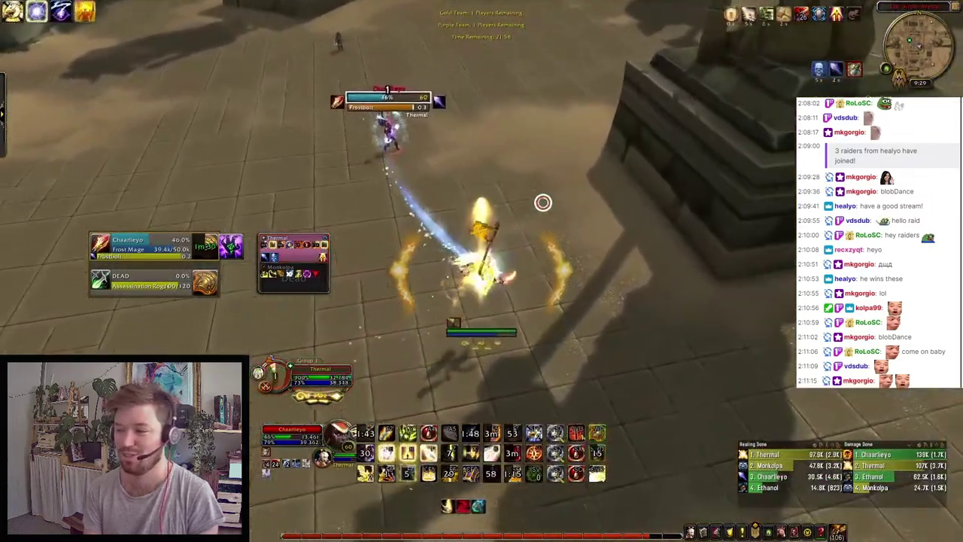
- Target your own paladin and heal with Holy Light while keeping the Frost Mage in view
key(F2)
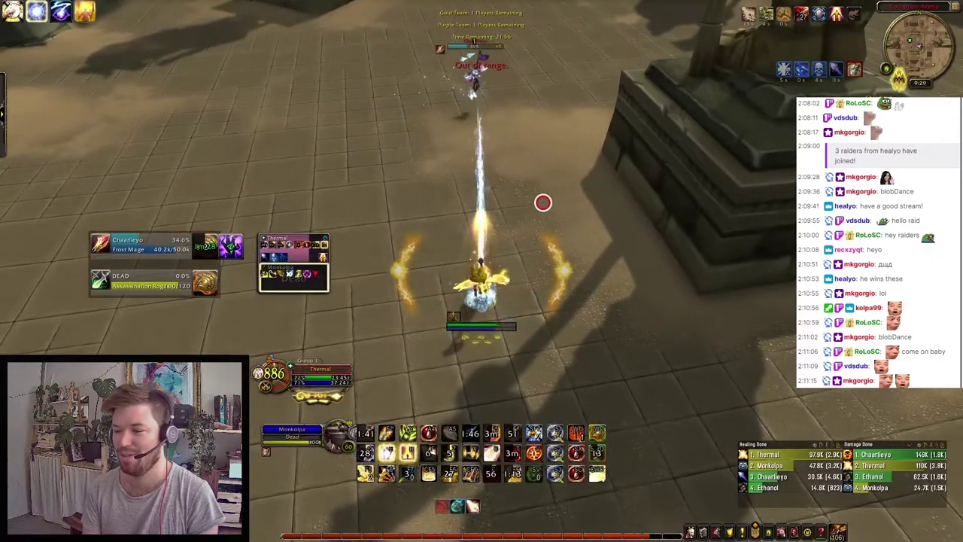
key(F1)
key(r)
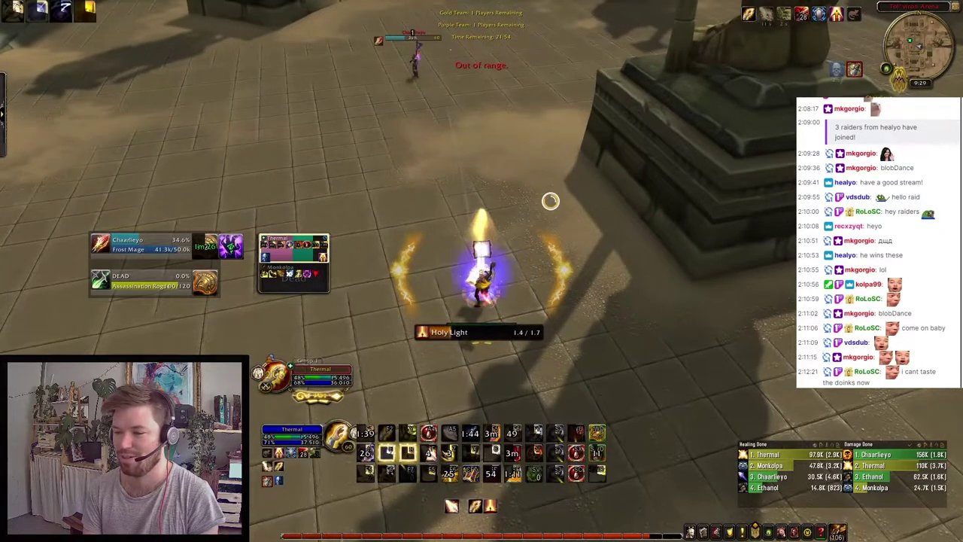
key(w)
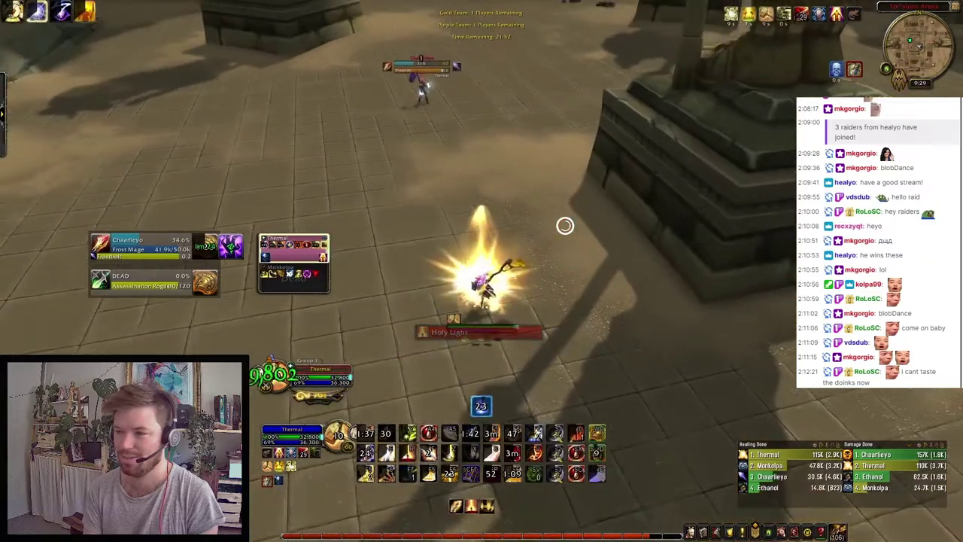
- Retarget the Frost Mage to finish the fight, and leave the match from the victory scoreboard
key(Tab)
key(f)
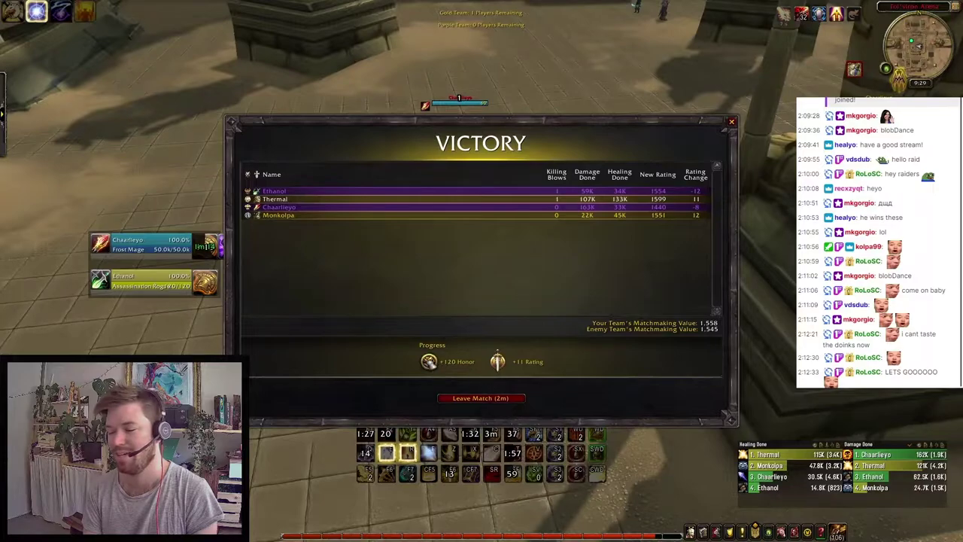
click(482, 399)
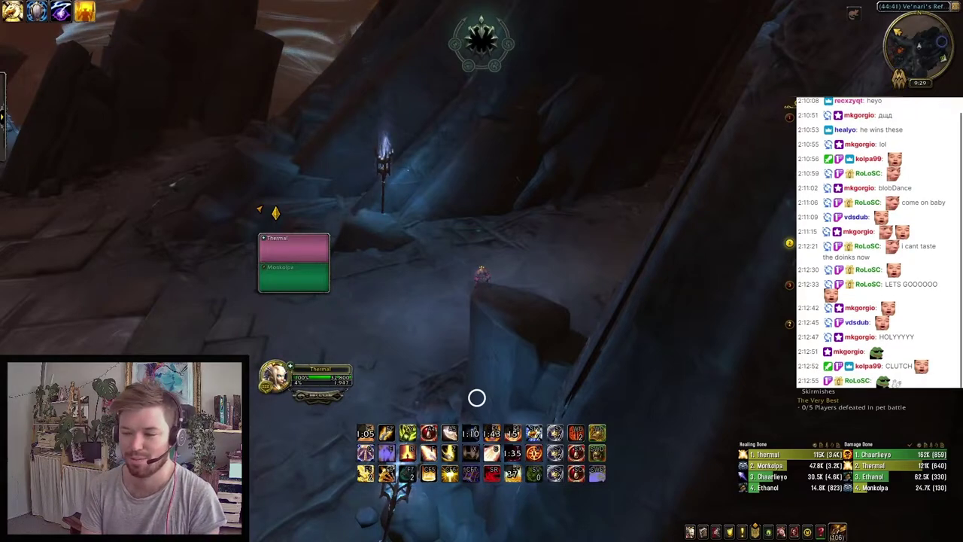
mouse_move(559, 281)
mouse_down()
mouse_move(564, 265)
mouse_move(556, 269)
mouse_up()
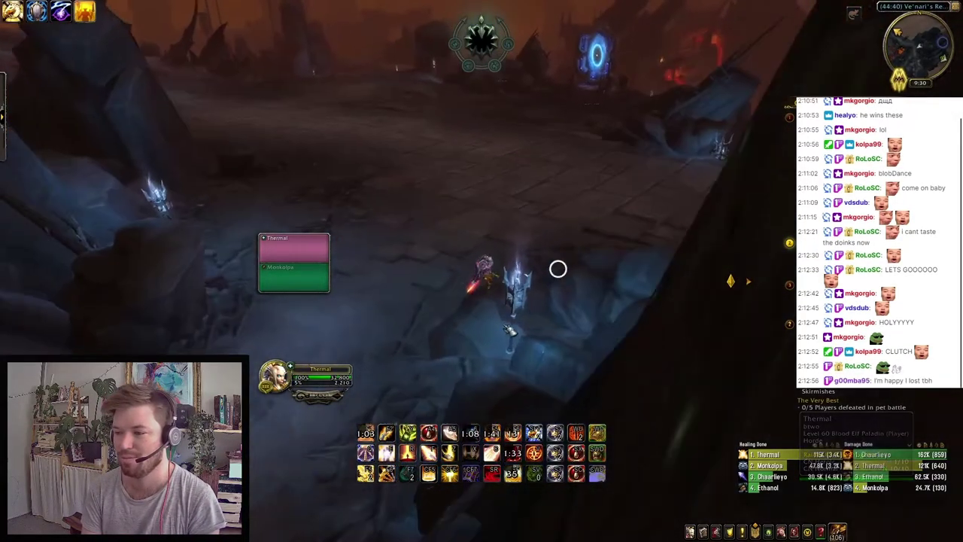
scroll(557, 269, up, 5)
scroll(480, 336, down, 10)
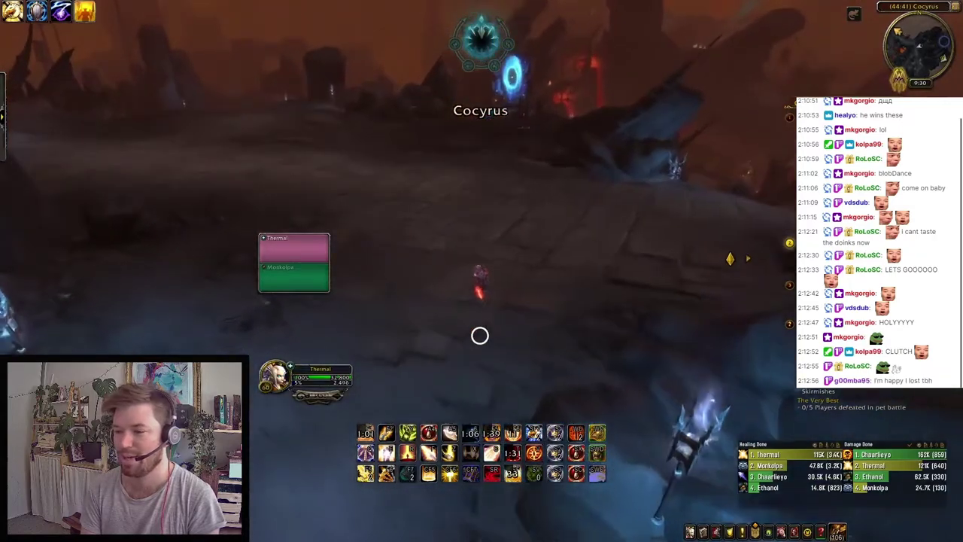
drag(494, 287, 494, 286)
key(f)
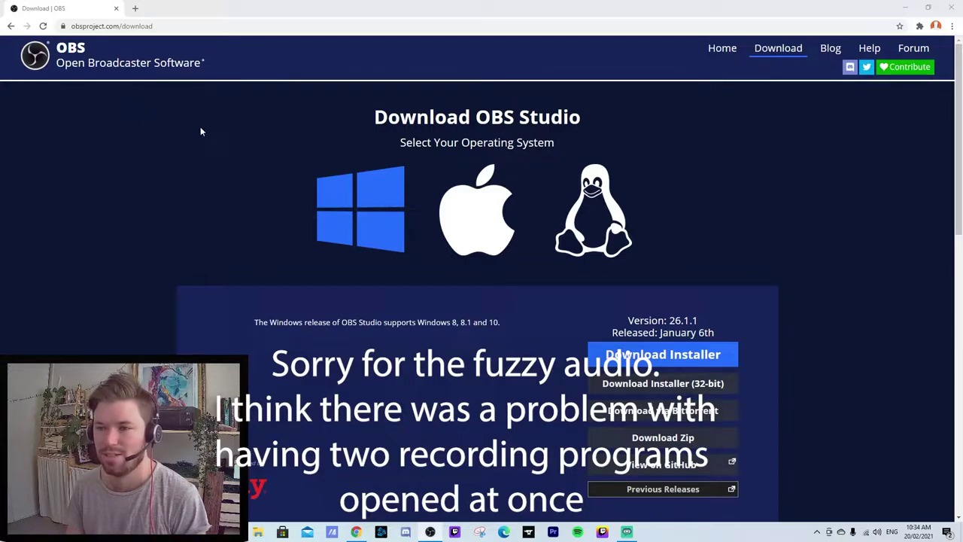
- Select the web address of the OBS Studio download page in the browser
click(175, 30)
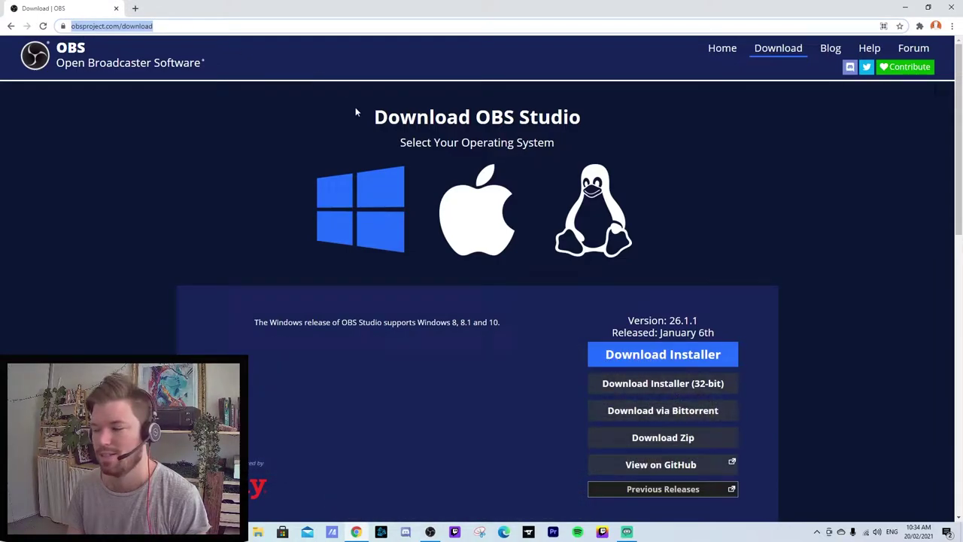
- Switch to the OBS Studio window and add a new Display Capture source to the scene
click(357, 112)
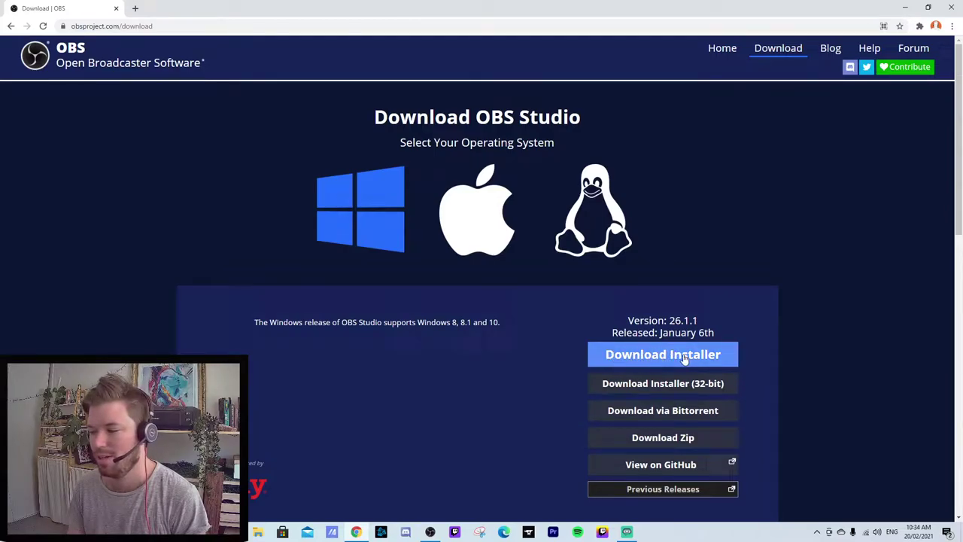
drag(0, 86, 574, 92)
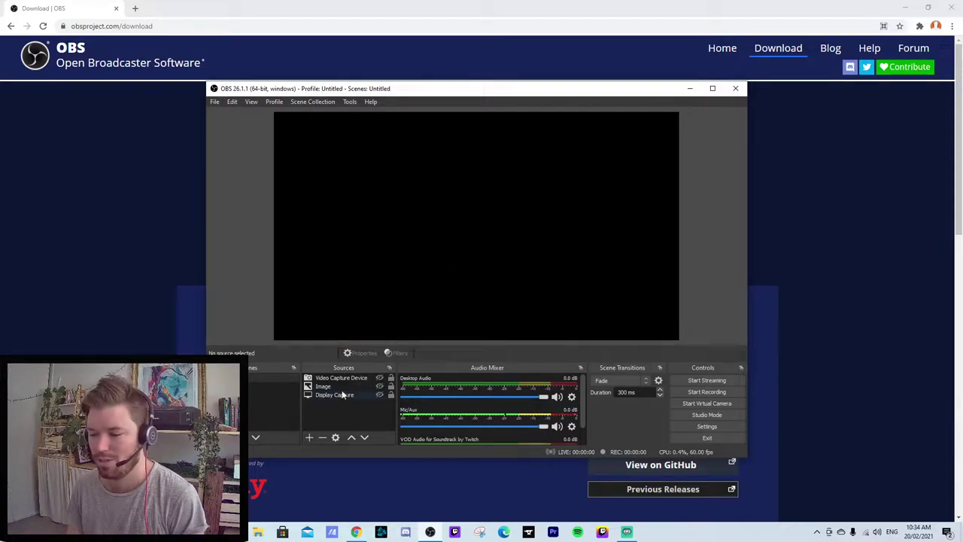
click(308, 438)
click(348, 314)
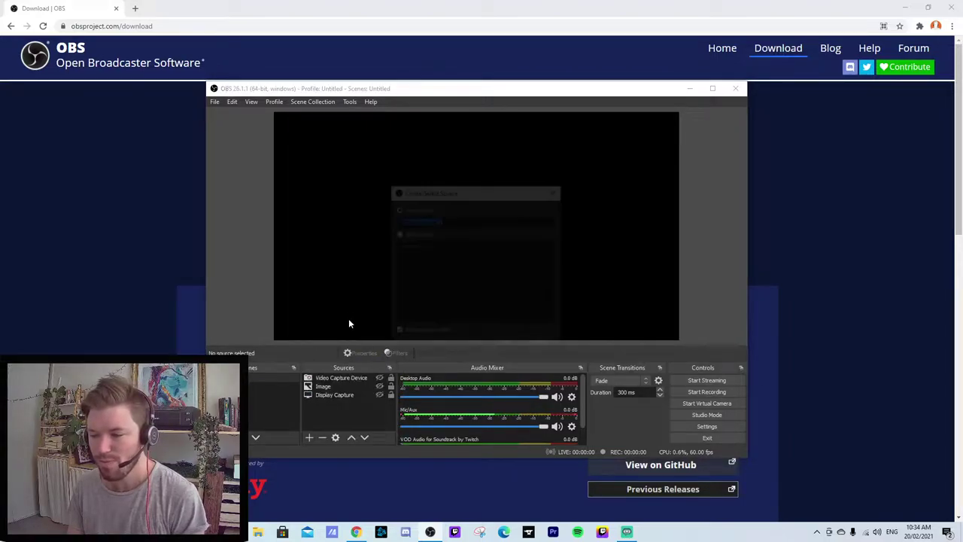
click(504, 347)
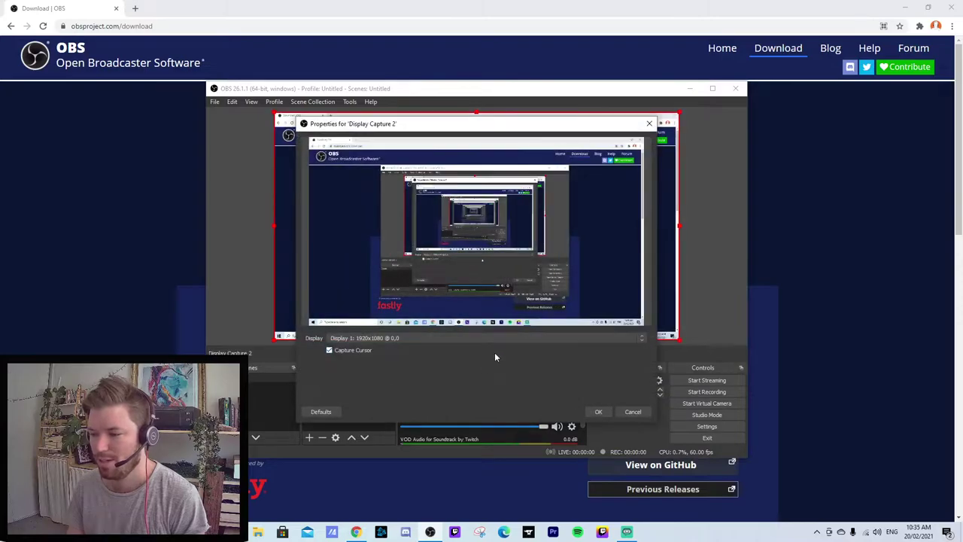
- Preview Display 2 for the new display capture, set it back to Display 1: 1920x1080 @ 0,0 and confirm the properties
click(447, 339)
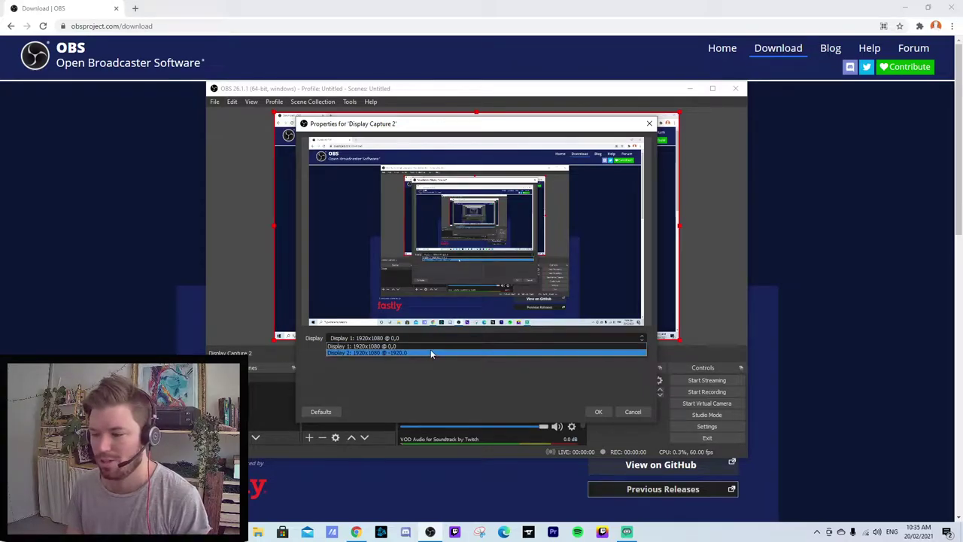
click(431, 352)
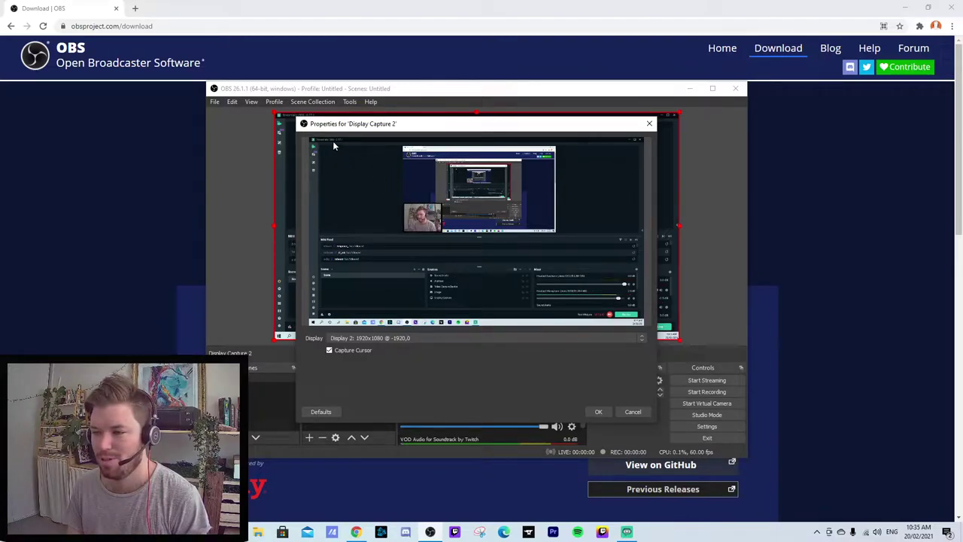
click(395, 338)
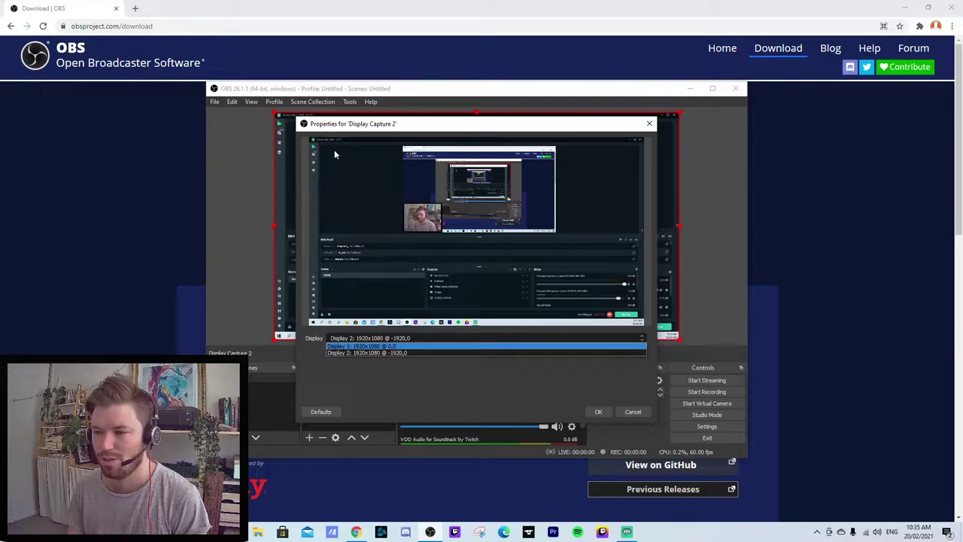
click(393, 346)
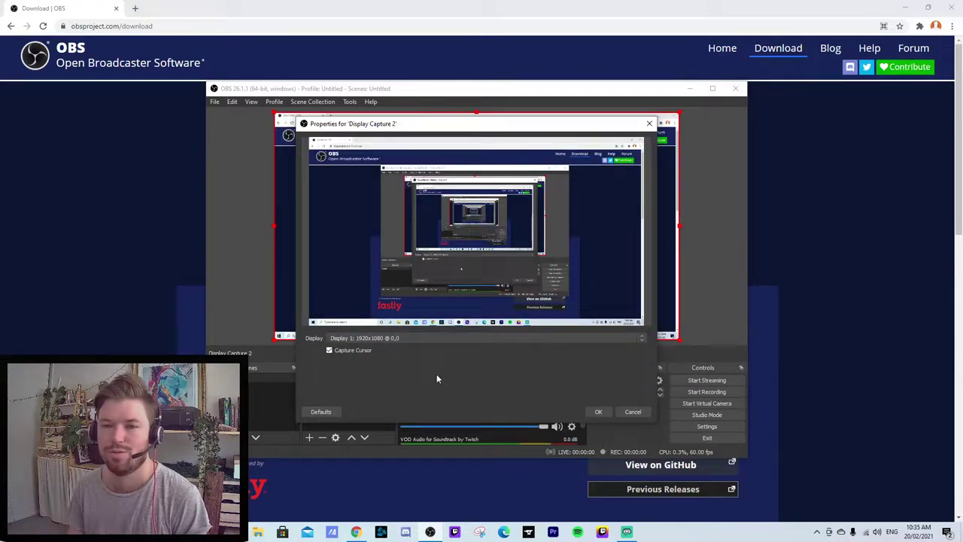
click(593, 415)
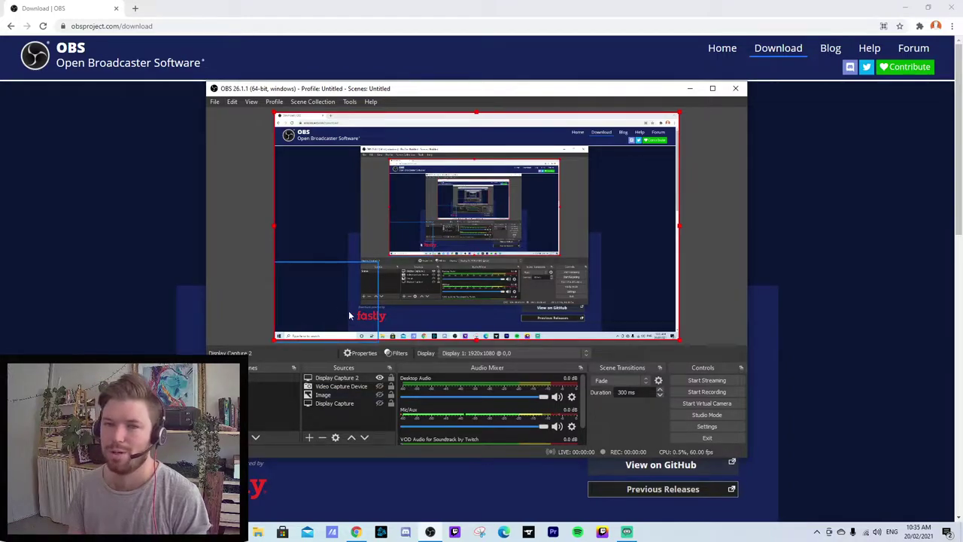
click(308, 438)
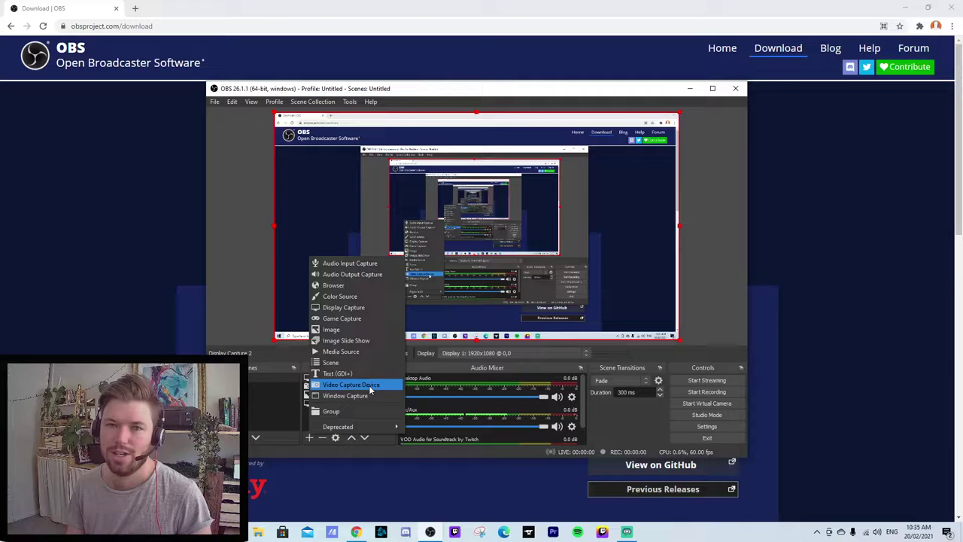
click(692, 319)
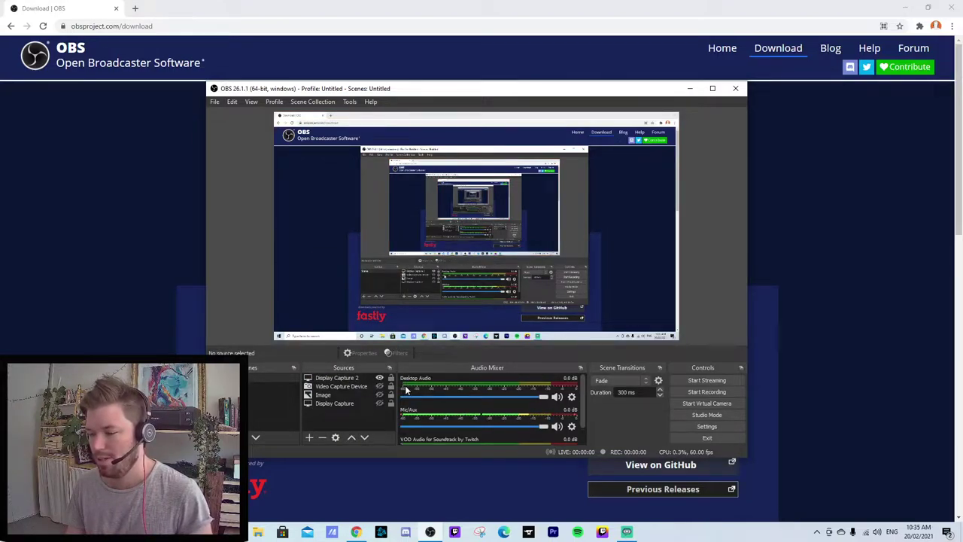
- Check the device choices for Desktop Audio and keep Headset Earphone (Jabra EVOLVE LINK MS) as its device
click(572, 397)
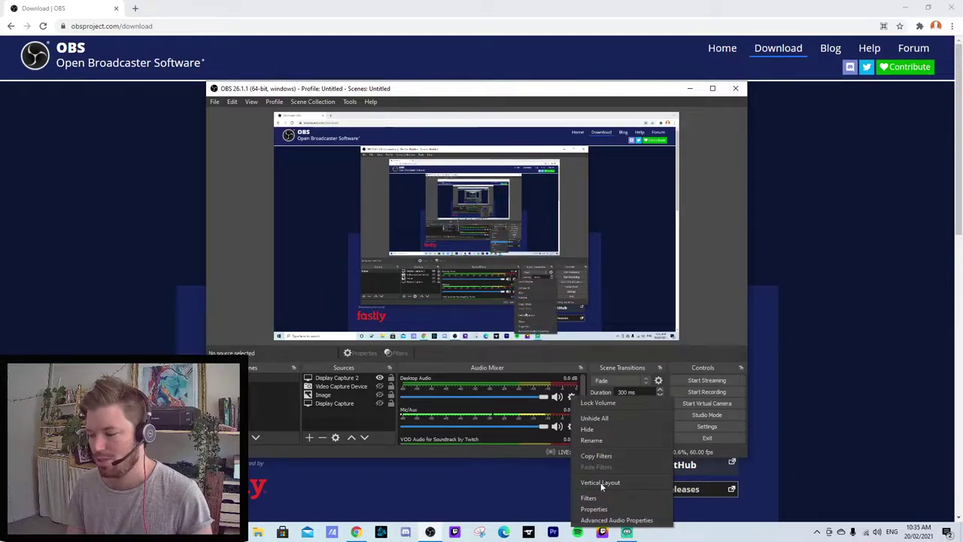
click(596, 509)
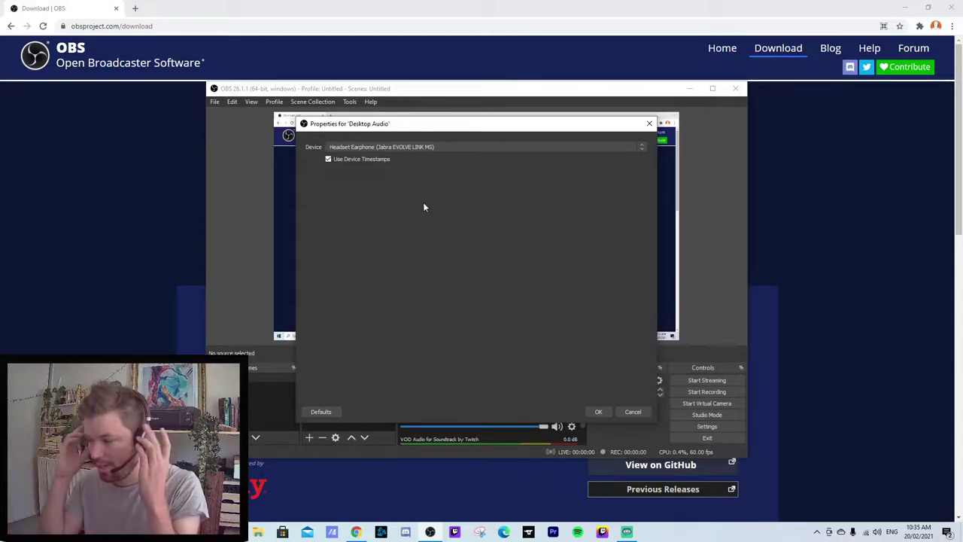
click(377, 149)
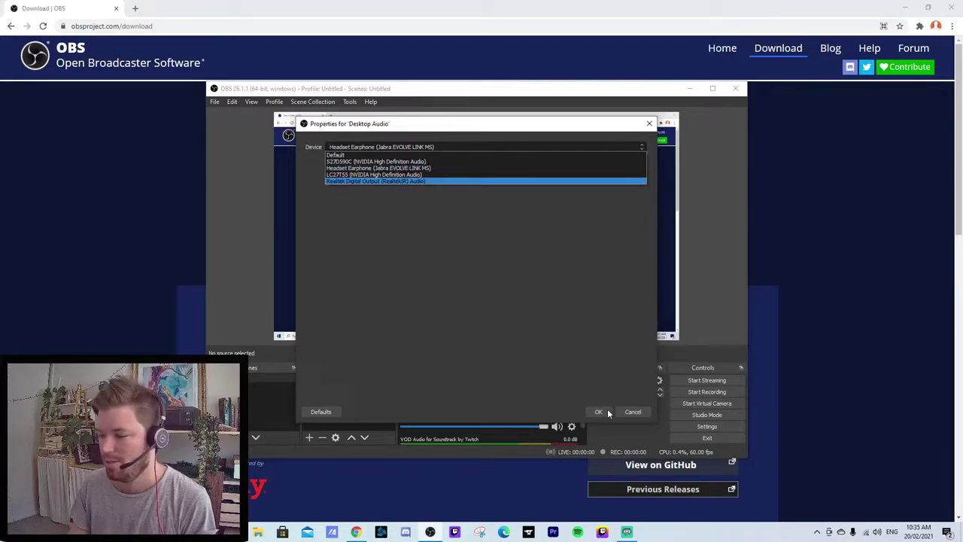
click(602, 412)
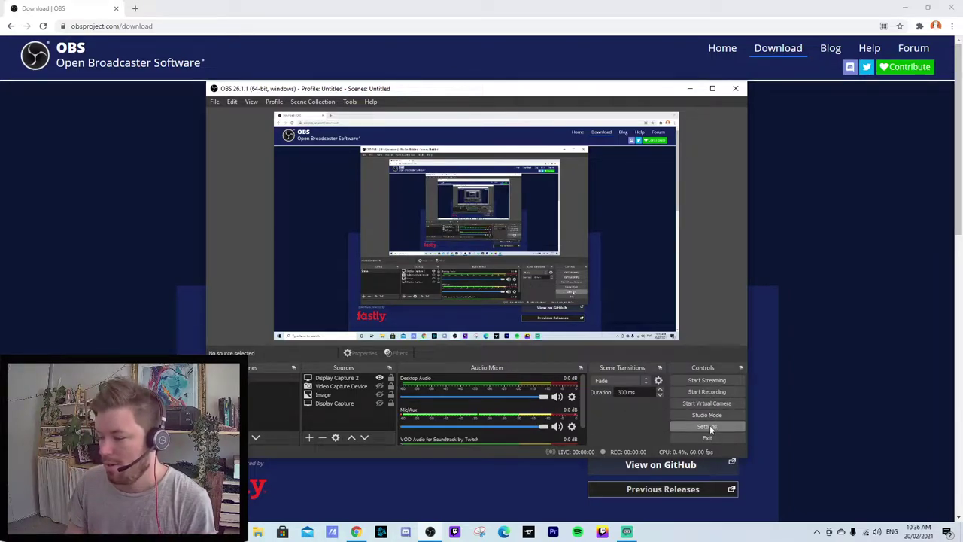
- Open the program settings and review the General options and the Stream service options
click(708, 426)
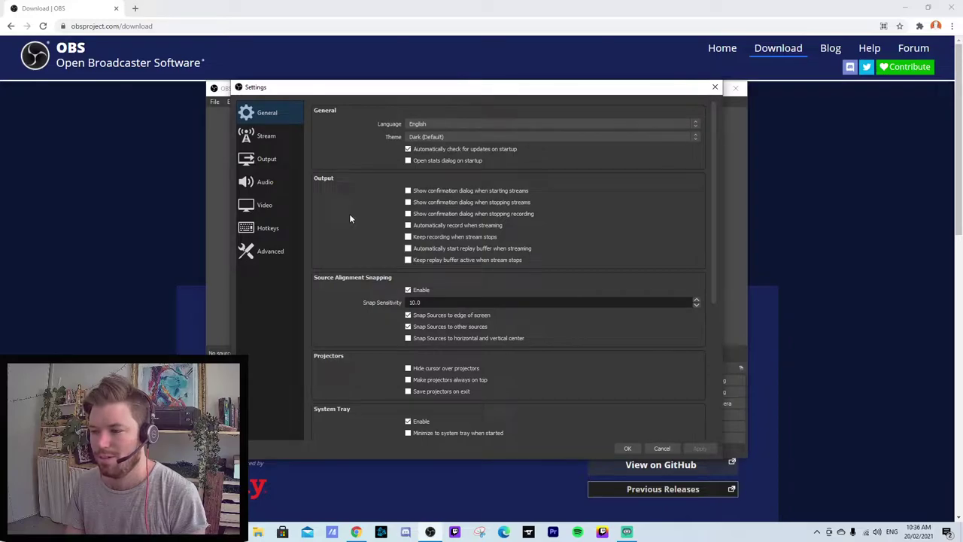
scroll(349, 219, down, 5)
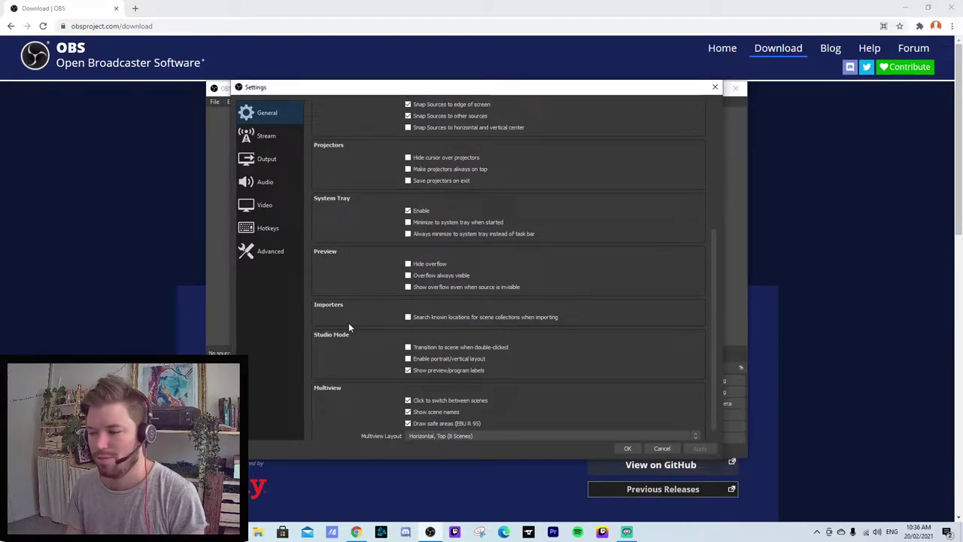
scroll(348, 327, up, 5)
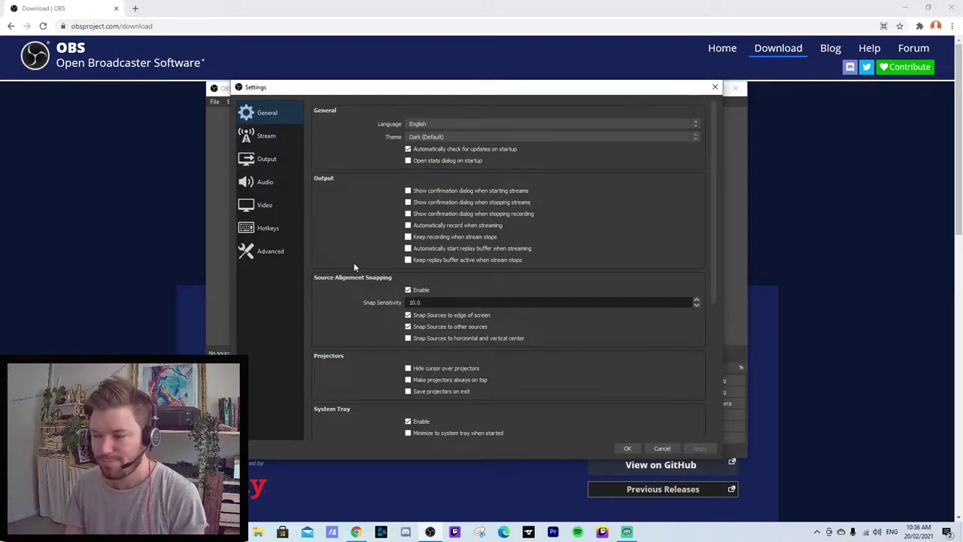
click(276, 144)
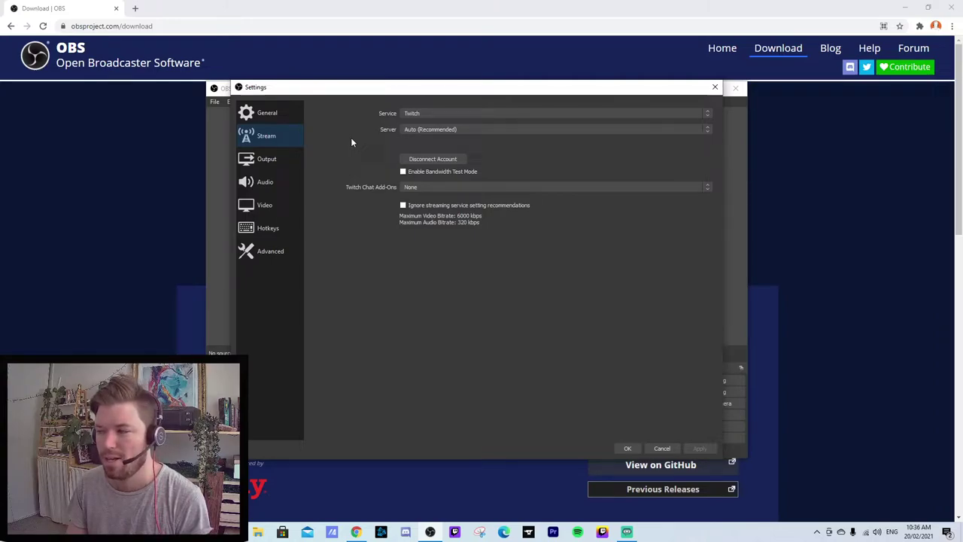
- In the output settings, review the recording quality choices and select mp4 as the recording format
click(275, 161)
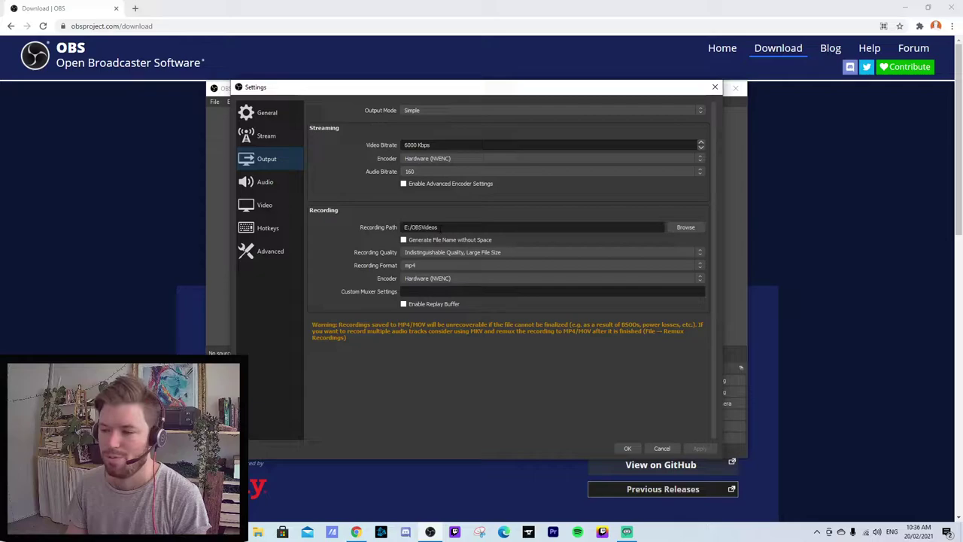
click(700, 253)
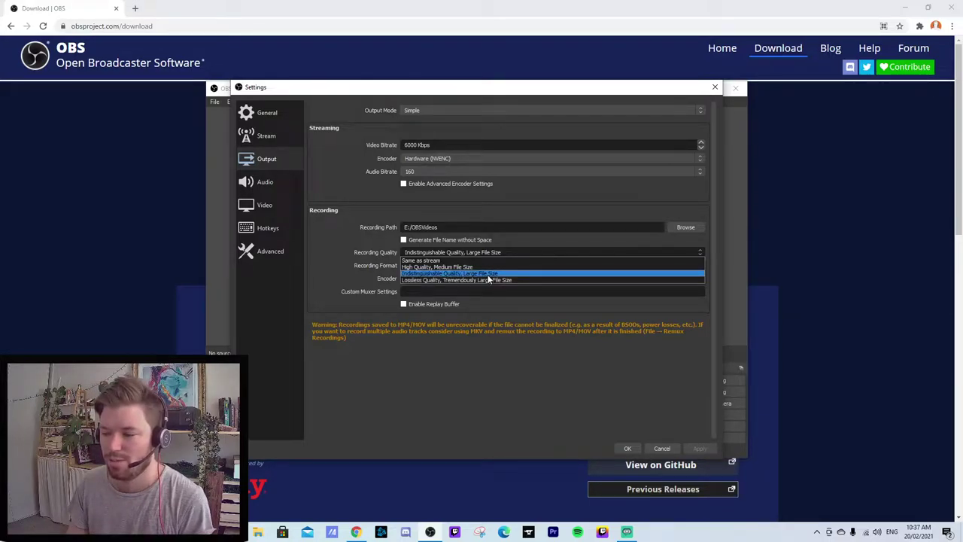
click(361, 271)
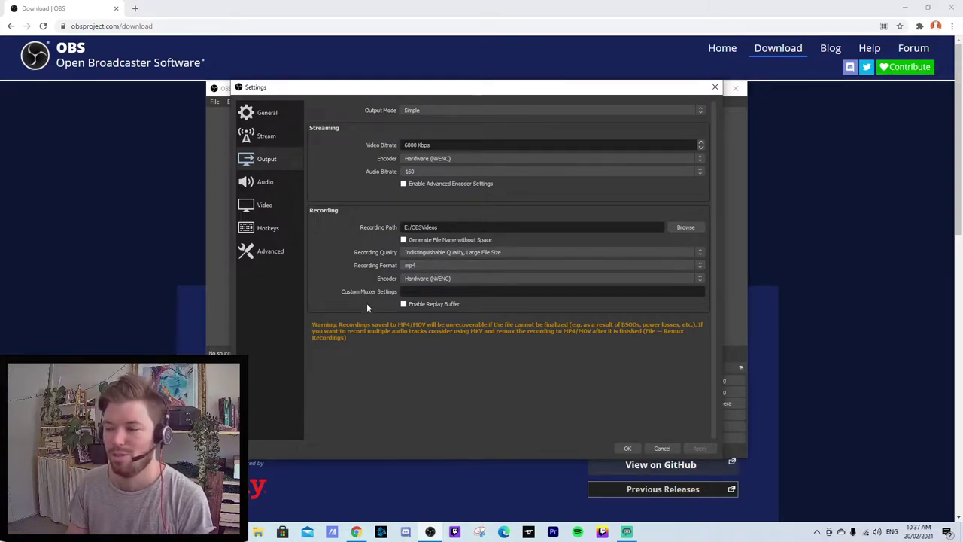
click(418, 266)
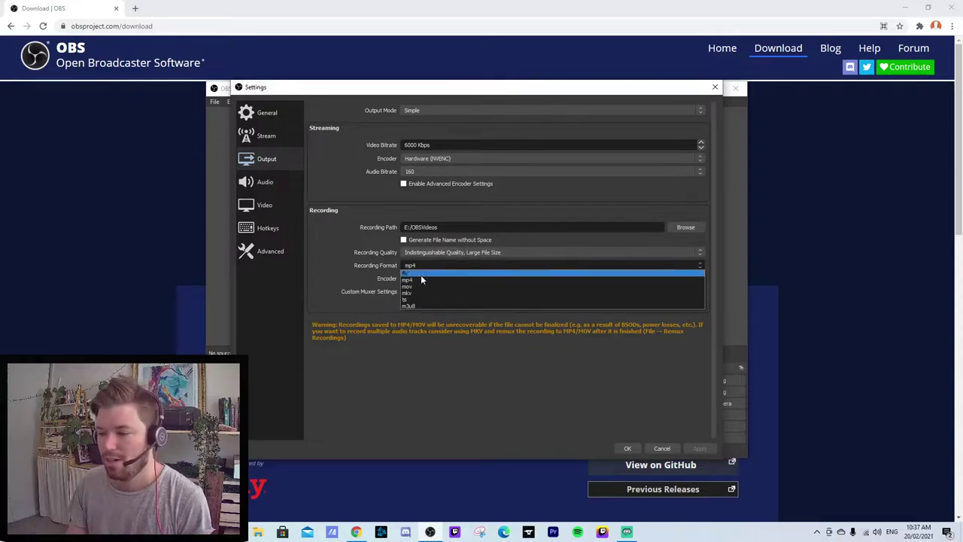
click(414, 281)
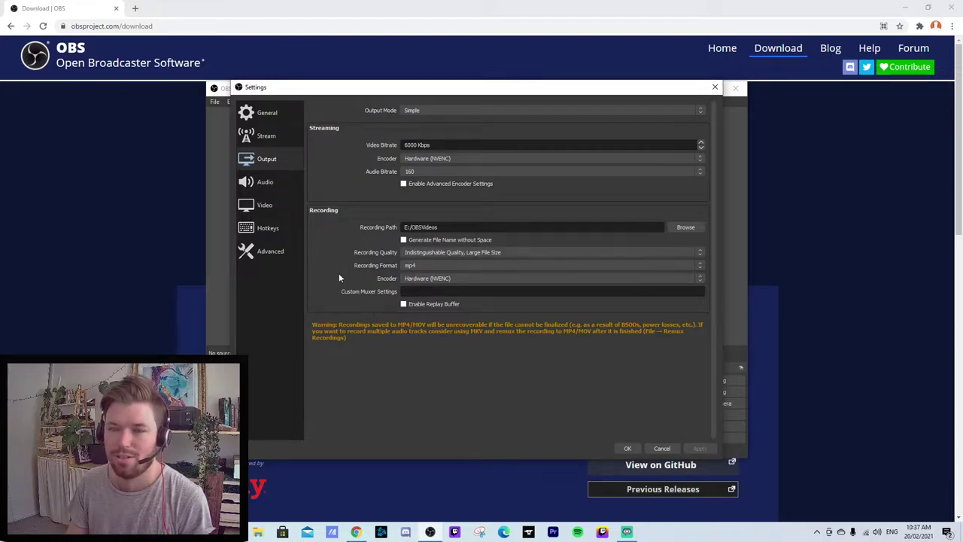
- Review the audio settings, including sample rate, channels, global audio devices and push-to-talk options
click(272, 188)
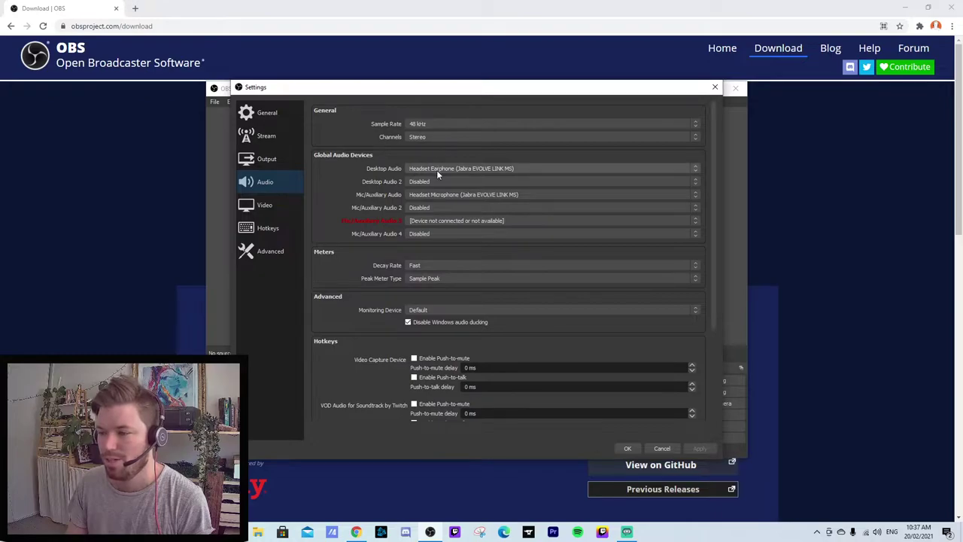
click(445, 123)
click(436, 138)
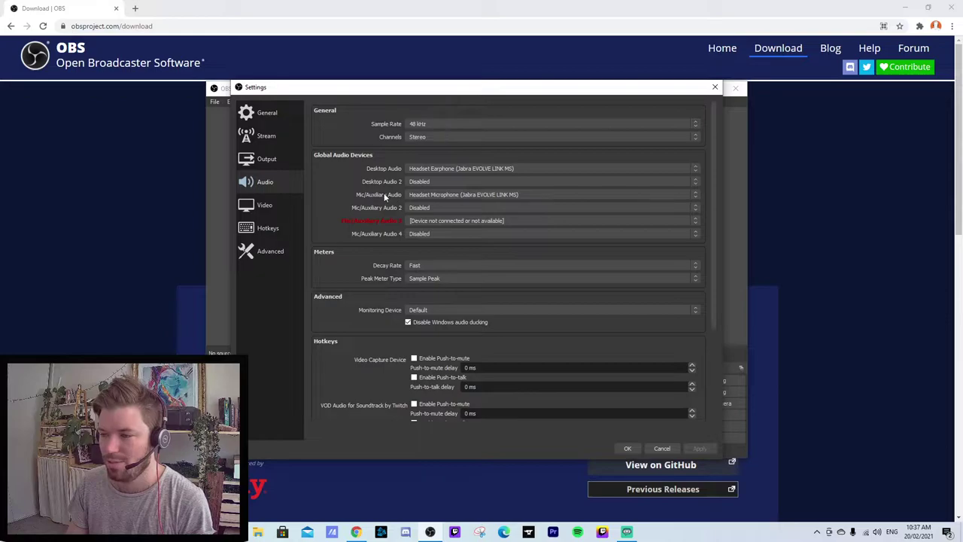
scroll(321, 239, down, 4)
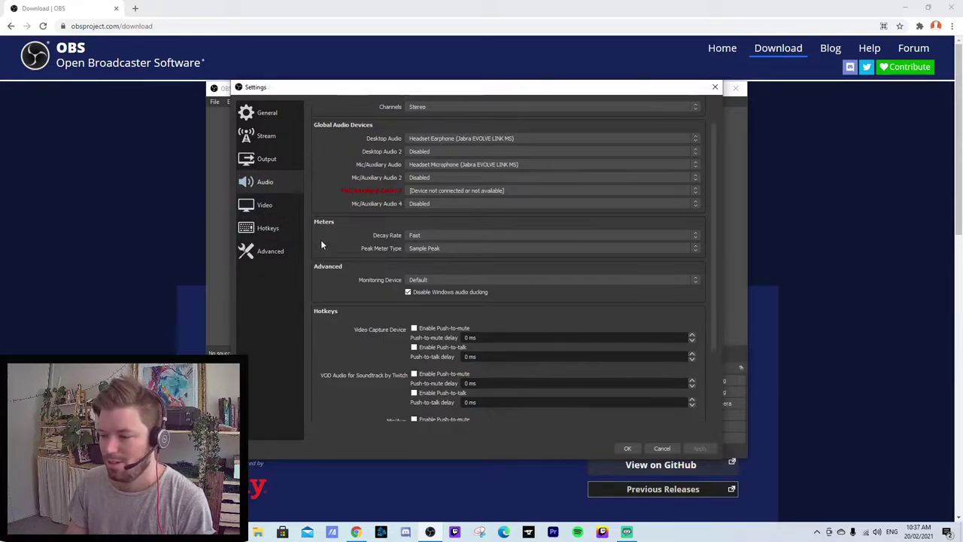
scroll(320, 242, up, 1)
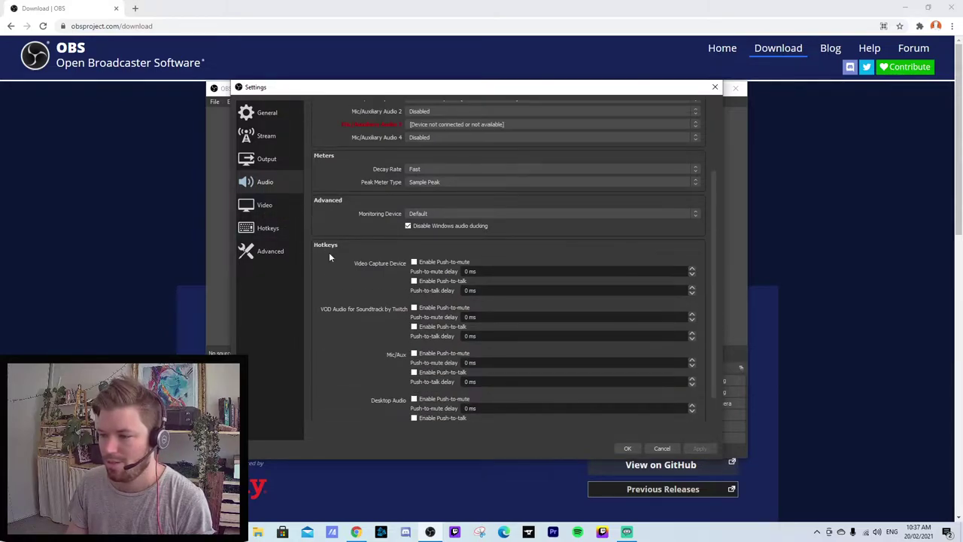
scroll(365, 286, up, 3)
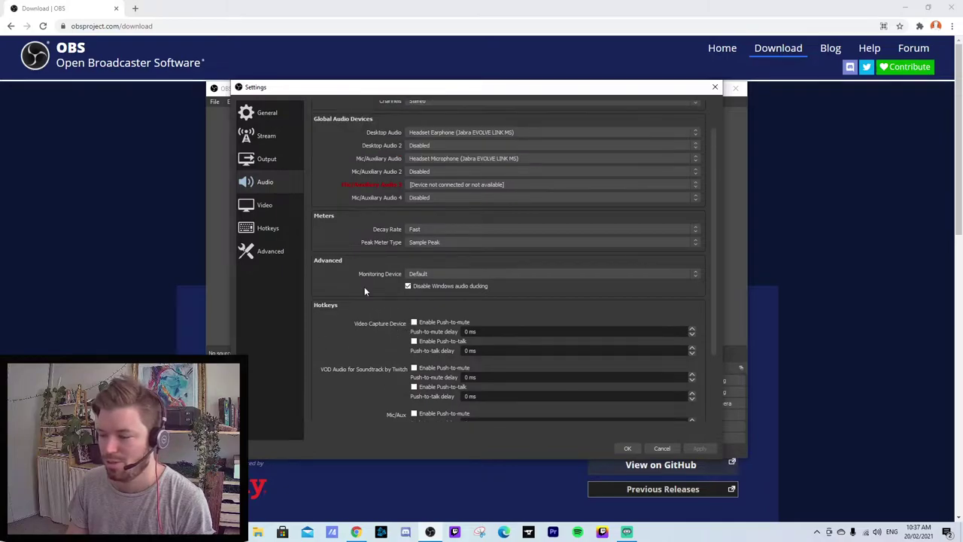
- Review the video settings and check the choices for the base canvas resolution
click(264, 206)
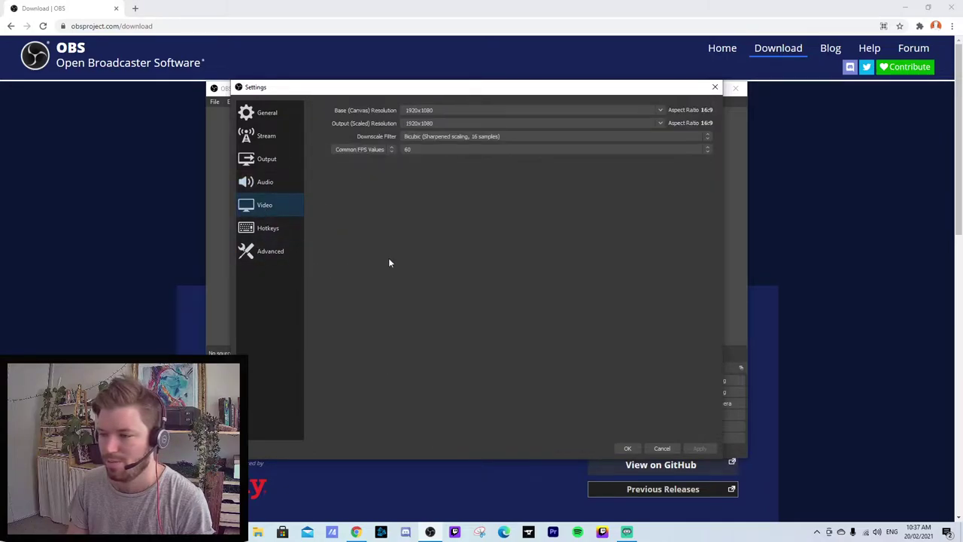
click(657, 111)
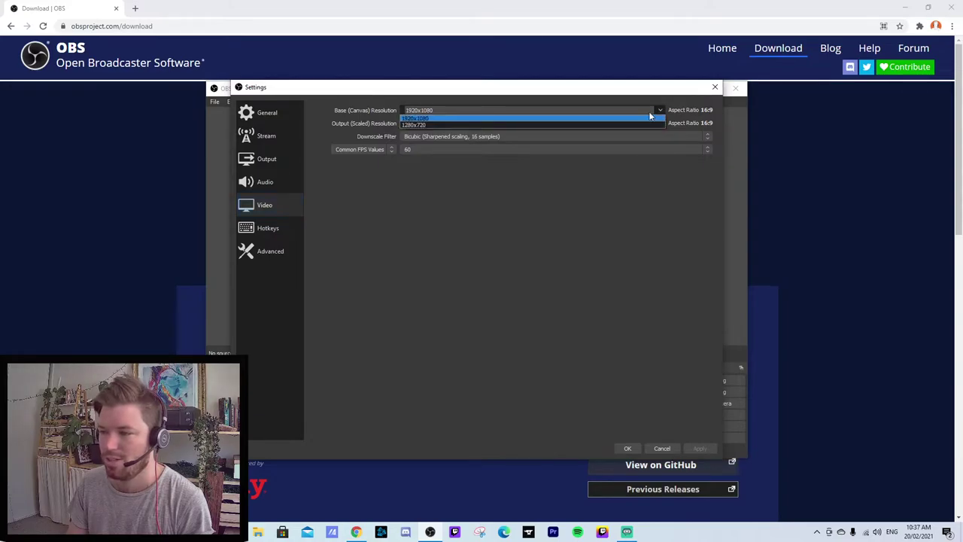
click(661, 110)
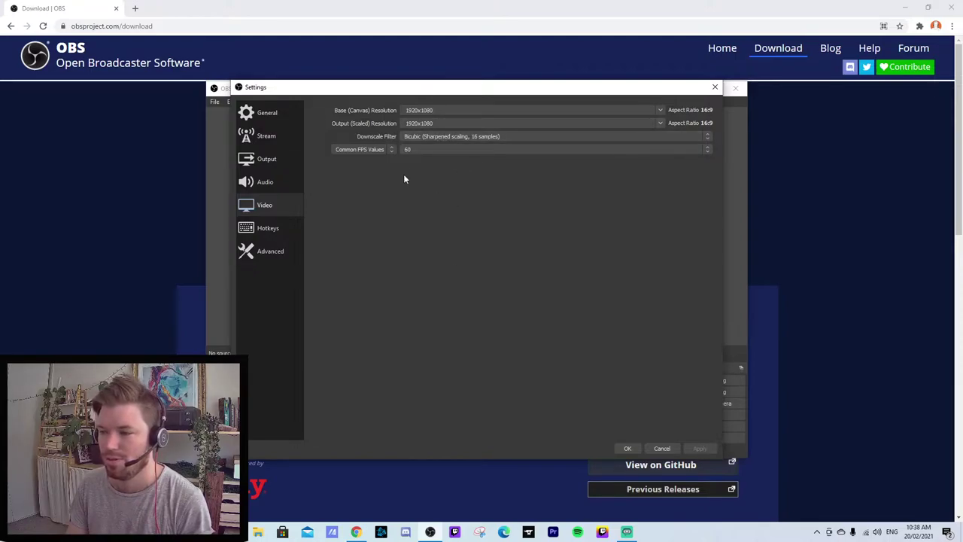
- Look through the full list of hotkey settings and open the advanced settings
click(277, 233)
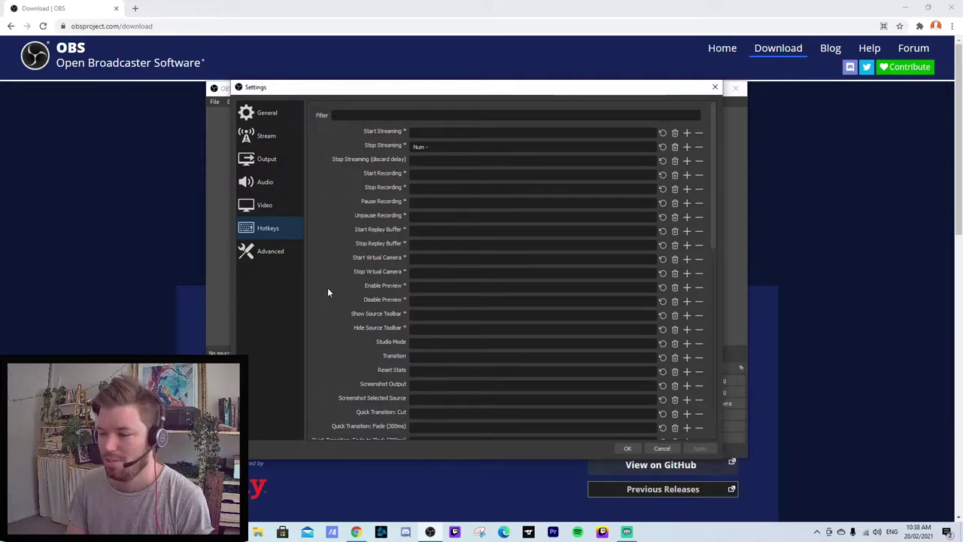
scroll(329, 299, down, 10)
scroll(333, 304, up, 10)
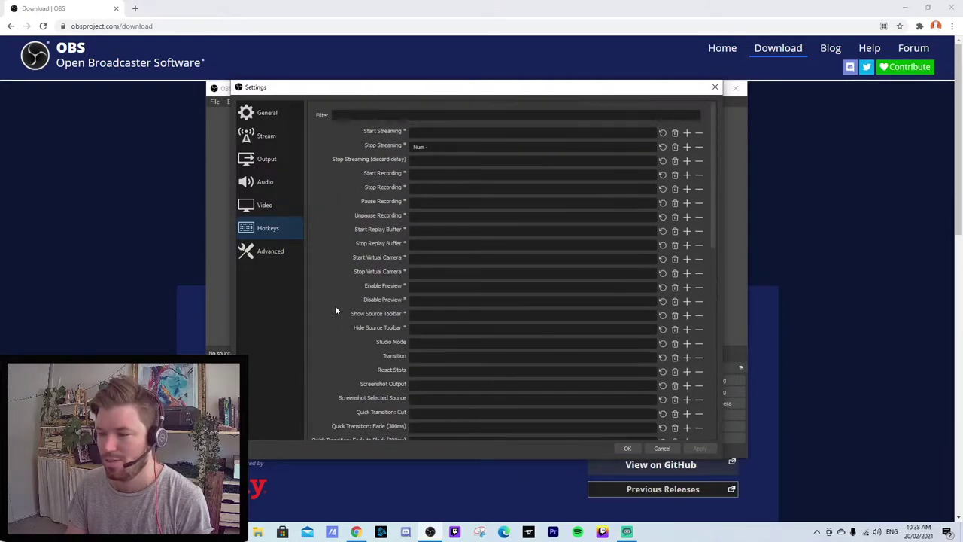
click(280, 251)
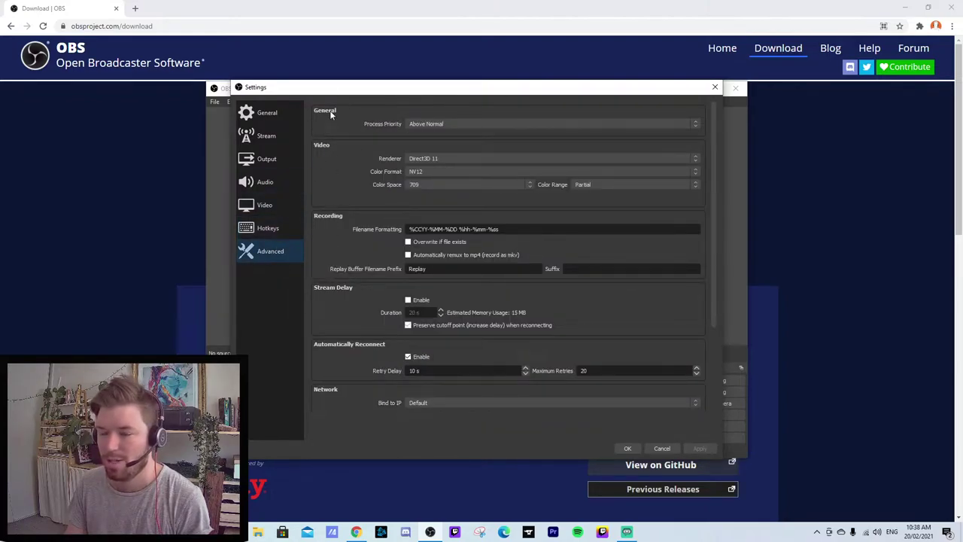
- In the advanced settings, select Above Normal as the process priority and check the available color space choices
click(473, 125)
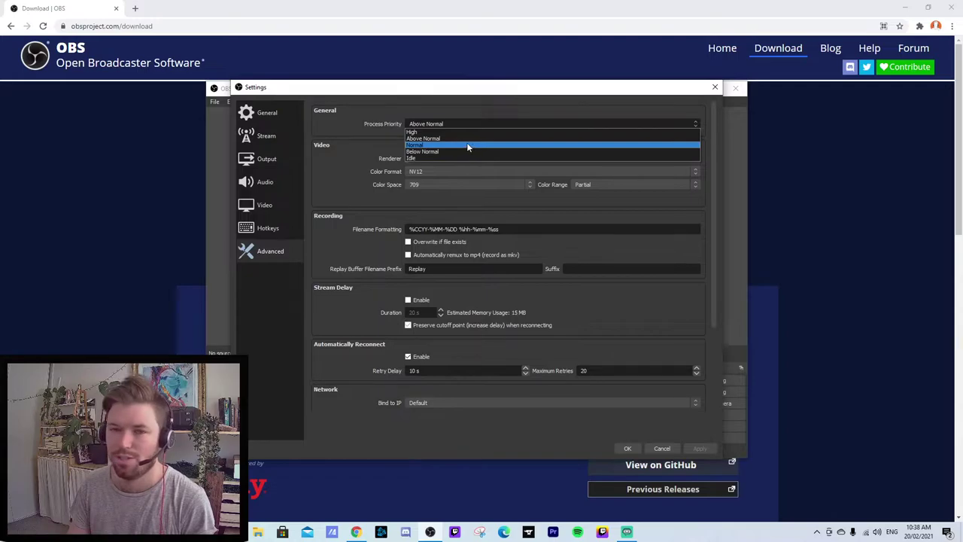
click(422, 139)
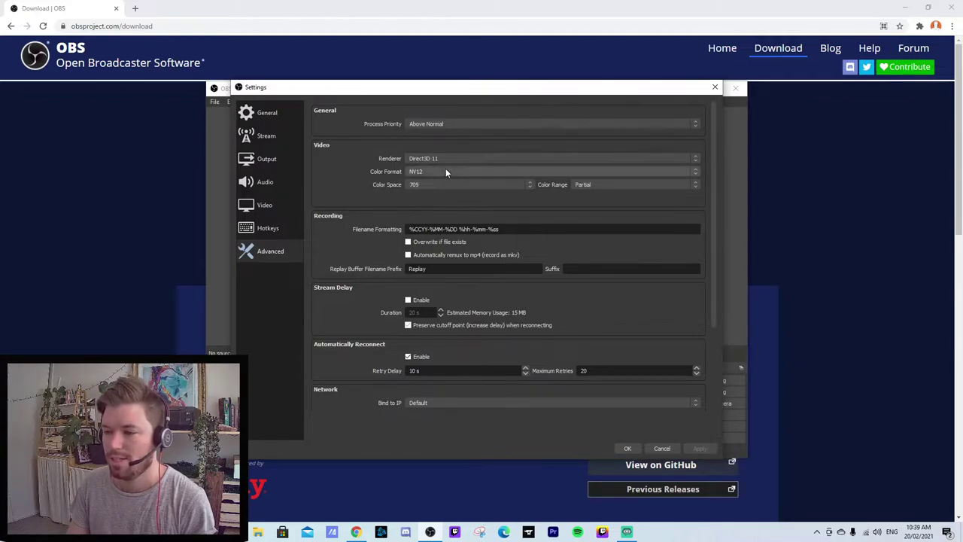
click(531, 184)
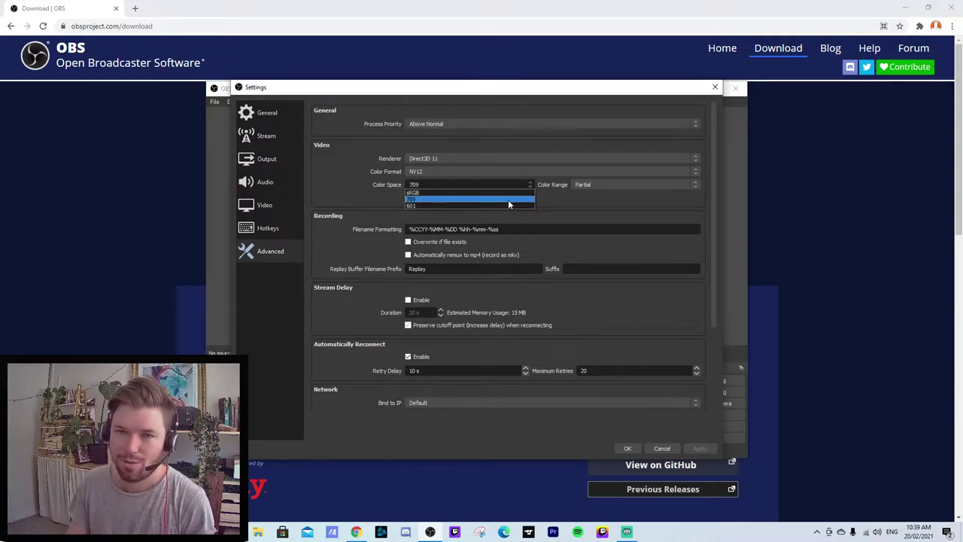
click(600, 204)
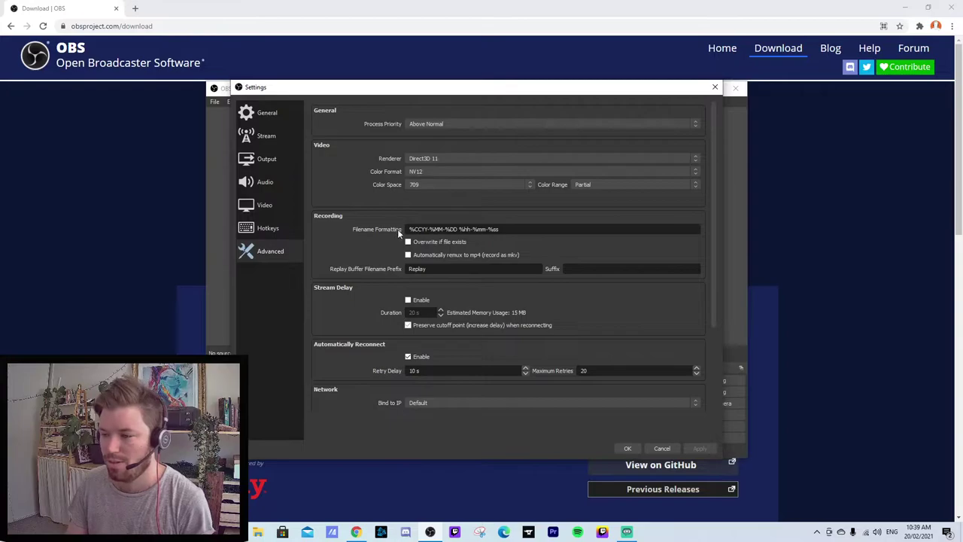
- Review the remaining advanced settings, from recording filename formatting to hotkey focus behavior, and accept the settings
mouse_move(403, 234)
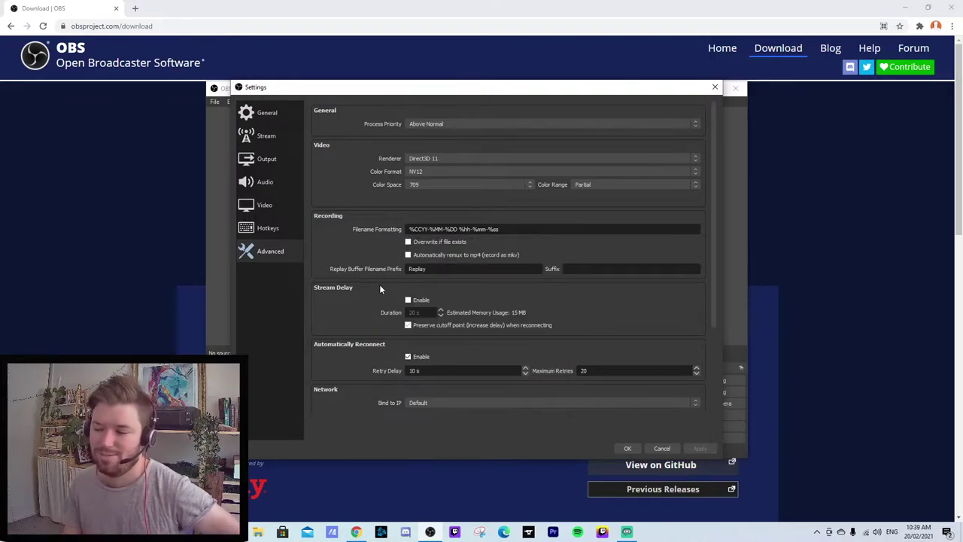
scroll(343, 351, down, 3)
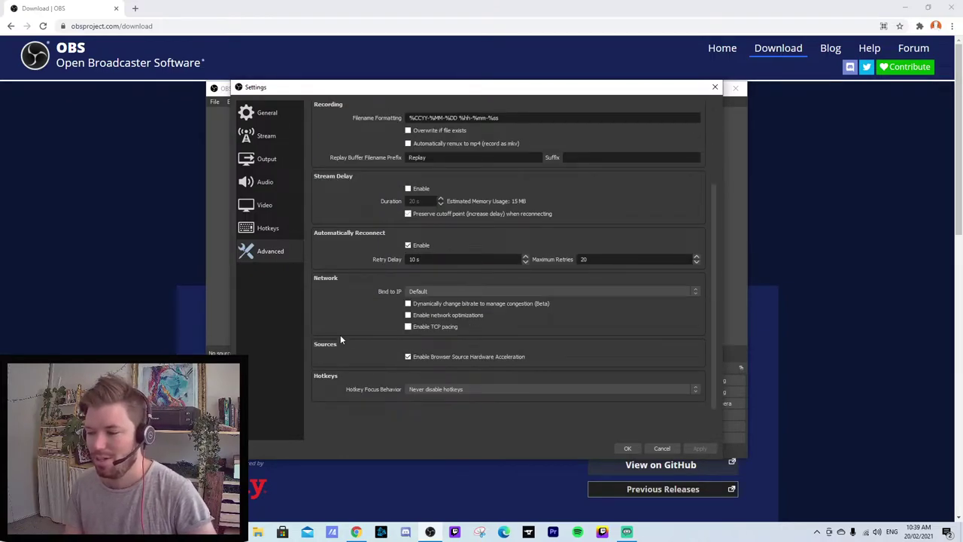
scroll(340, 335, up, 3)
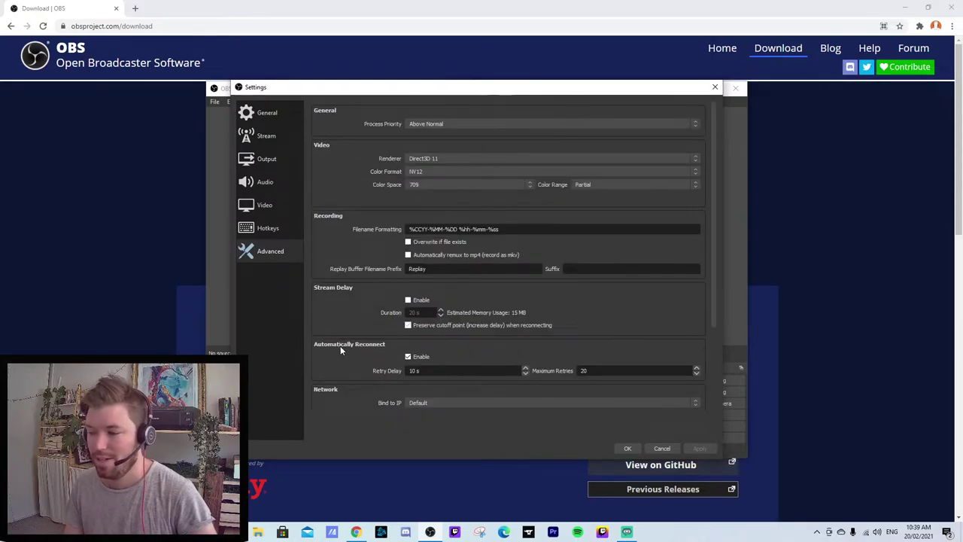
click(626, 449)
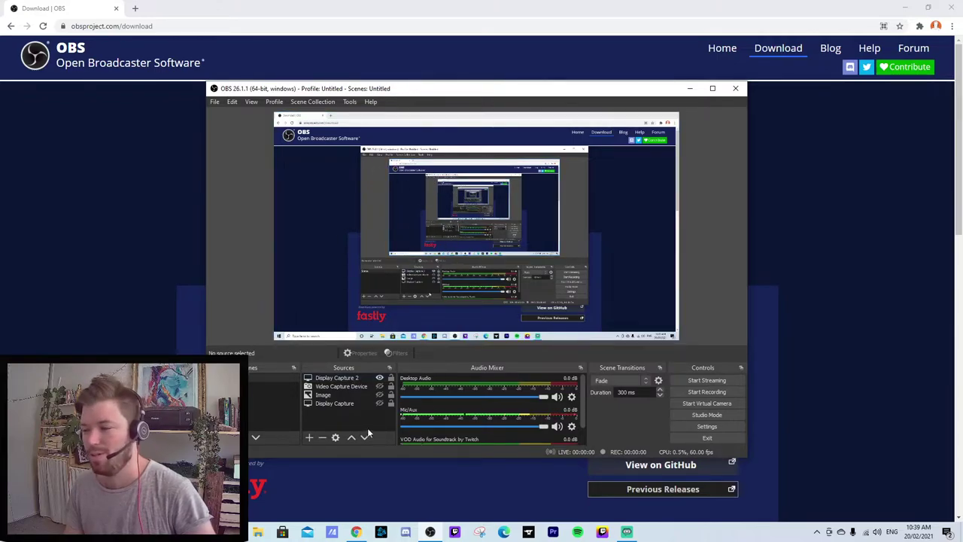
- Record a short test clip of the captured display, stop the recording, and check the option for showing recordings
click(715, 392)
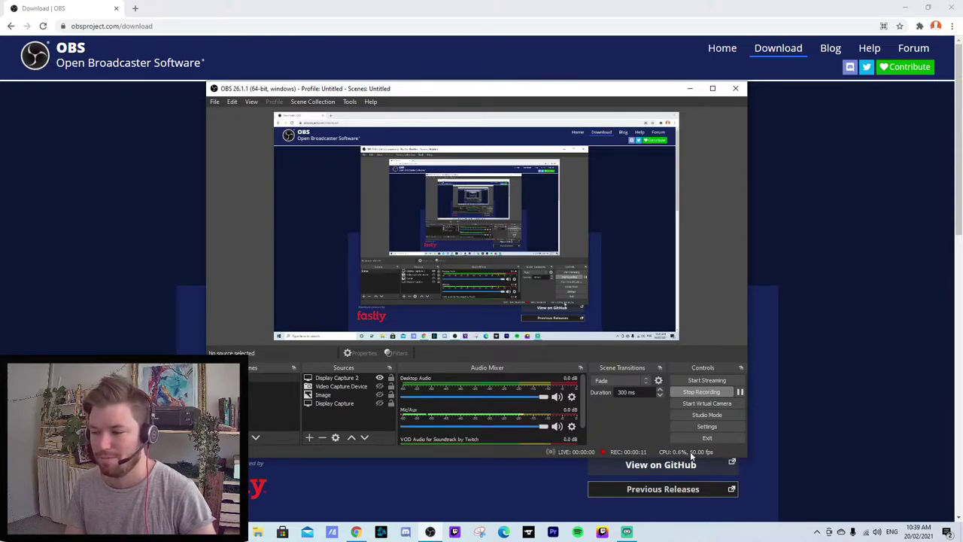
click(699, 393)
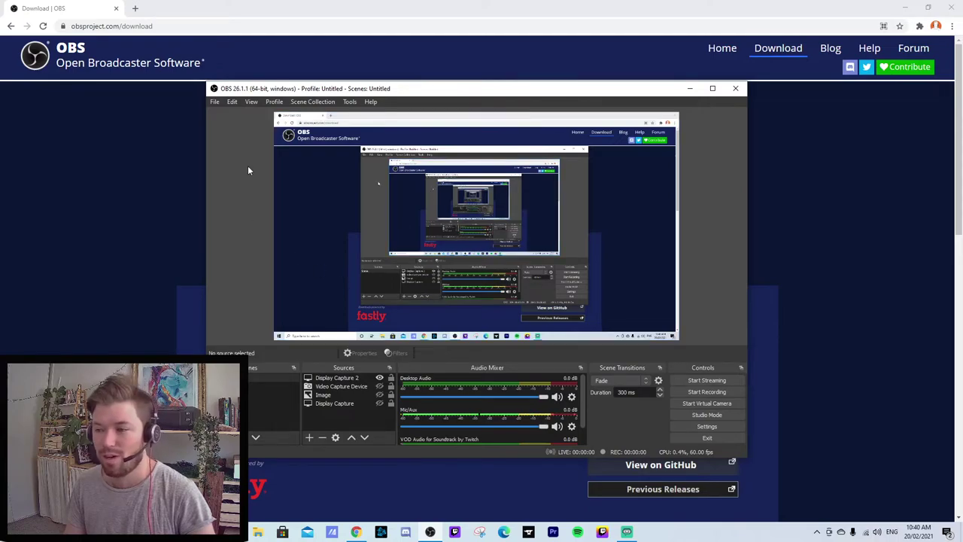
click(215, 103)
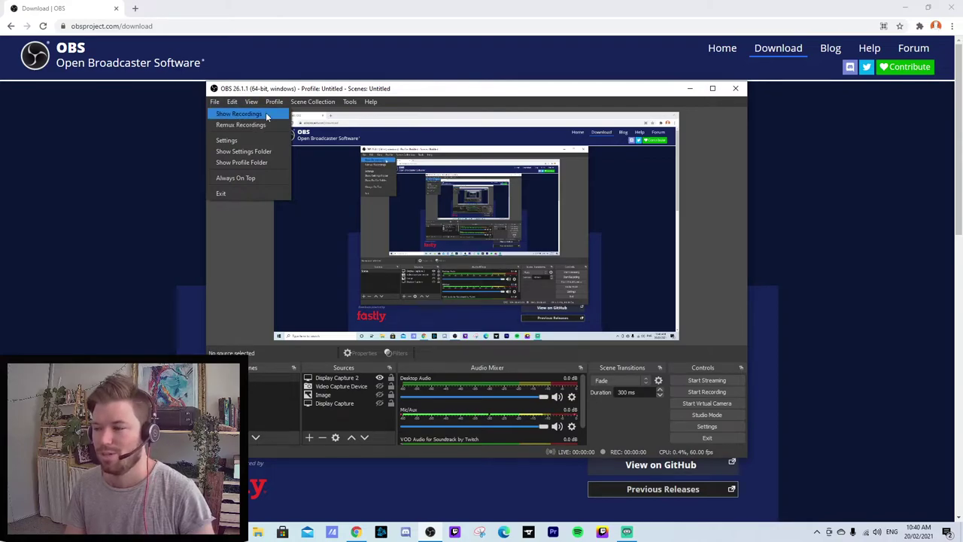
click(252, 264)
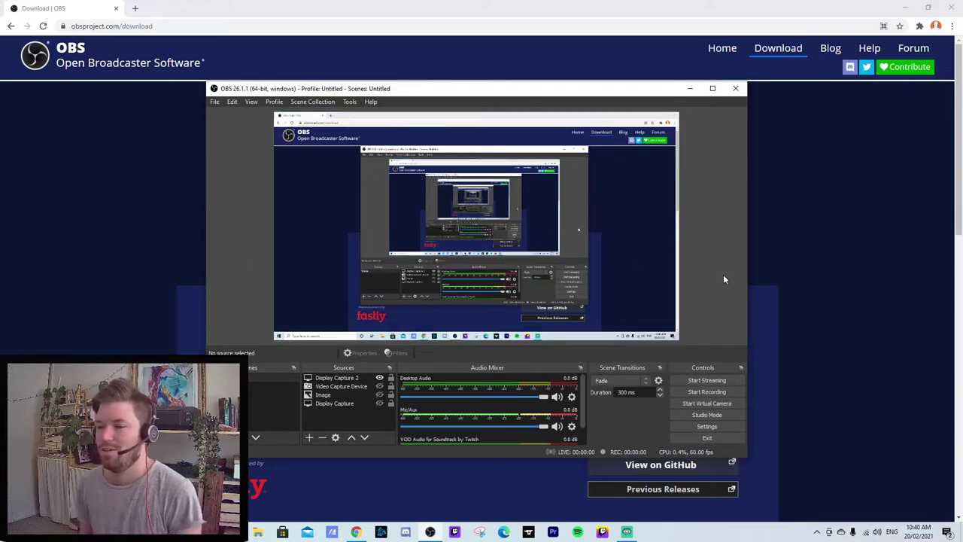